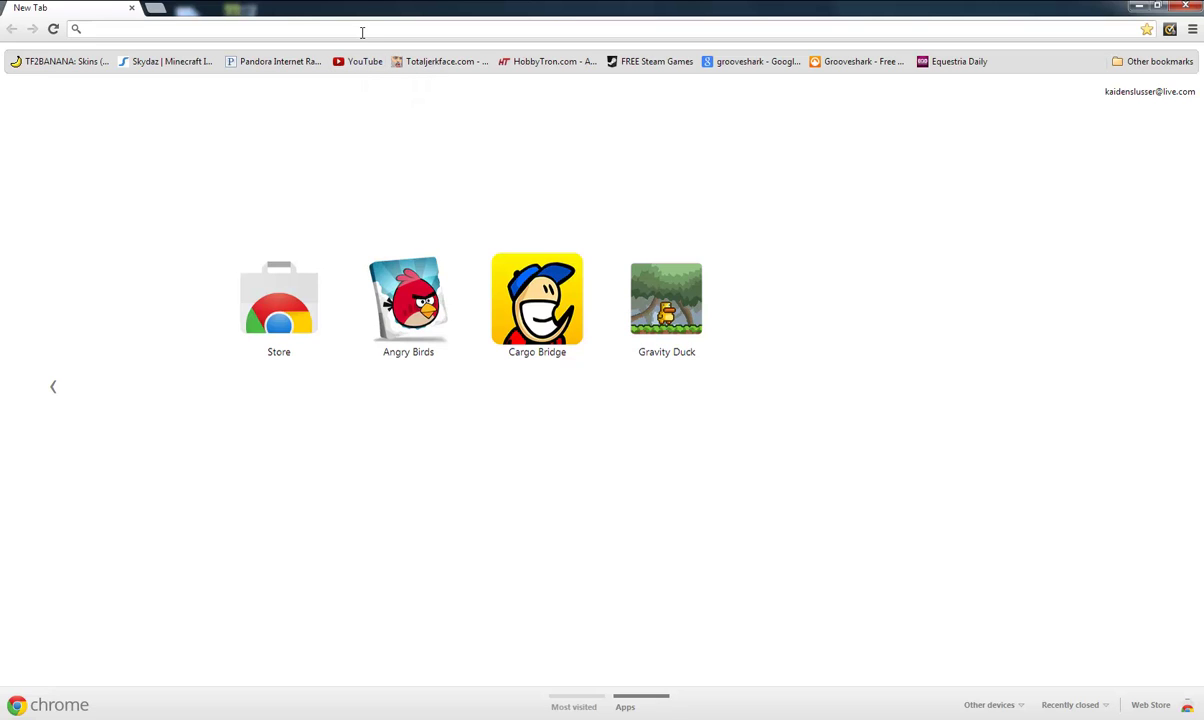
Step: Go to flamingtext.com and choose the Everest design from Featured Logos
left_click(362, 32)
type("flamingo las vegas")
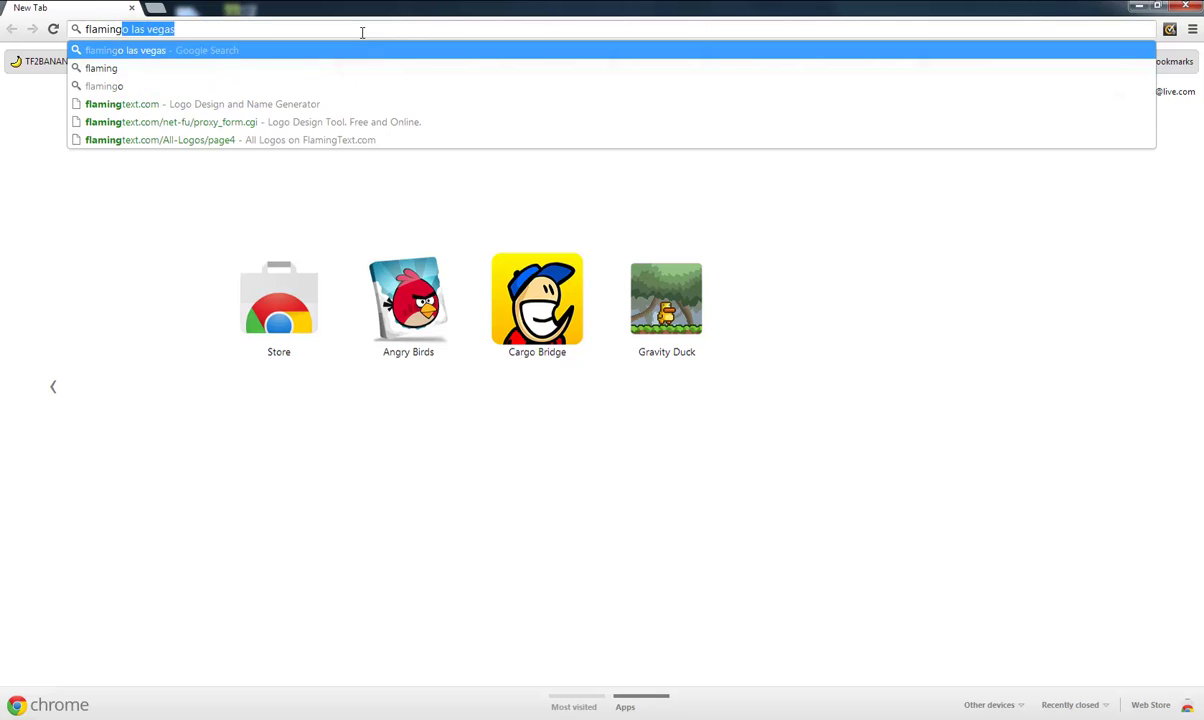
left_click(291, 108)
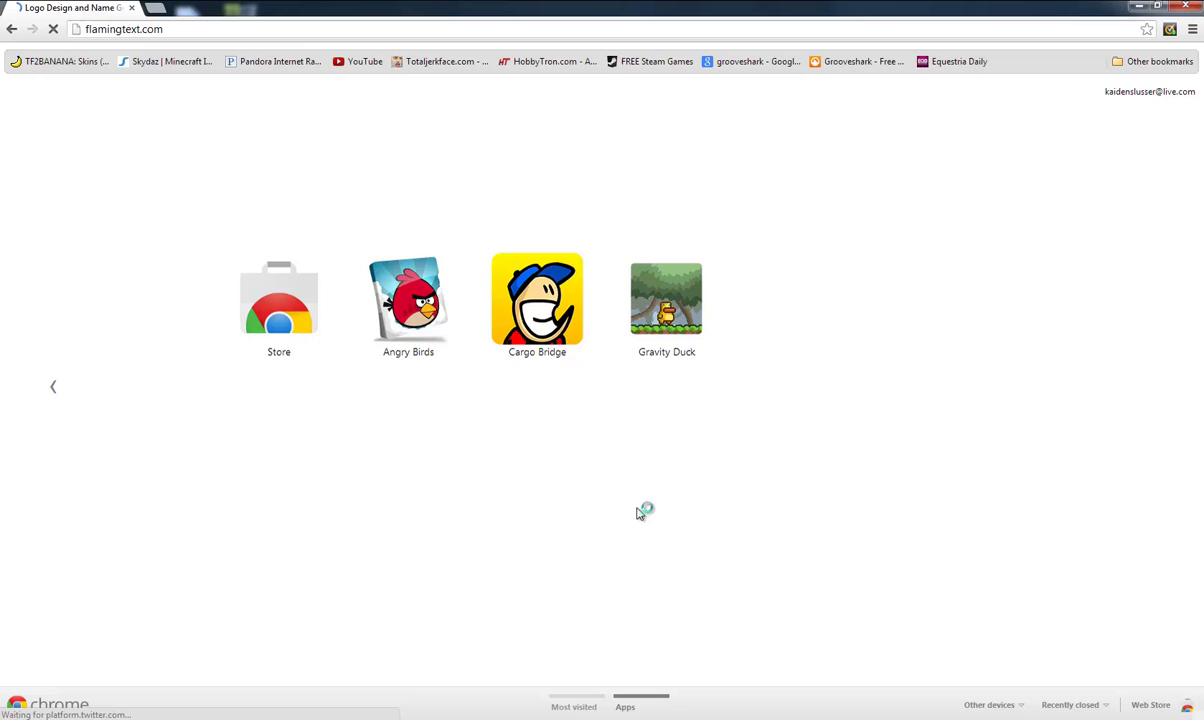
scroll(490, 378, "down", 3)
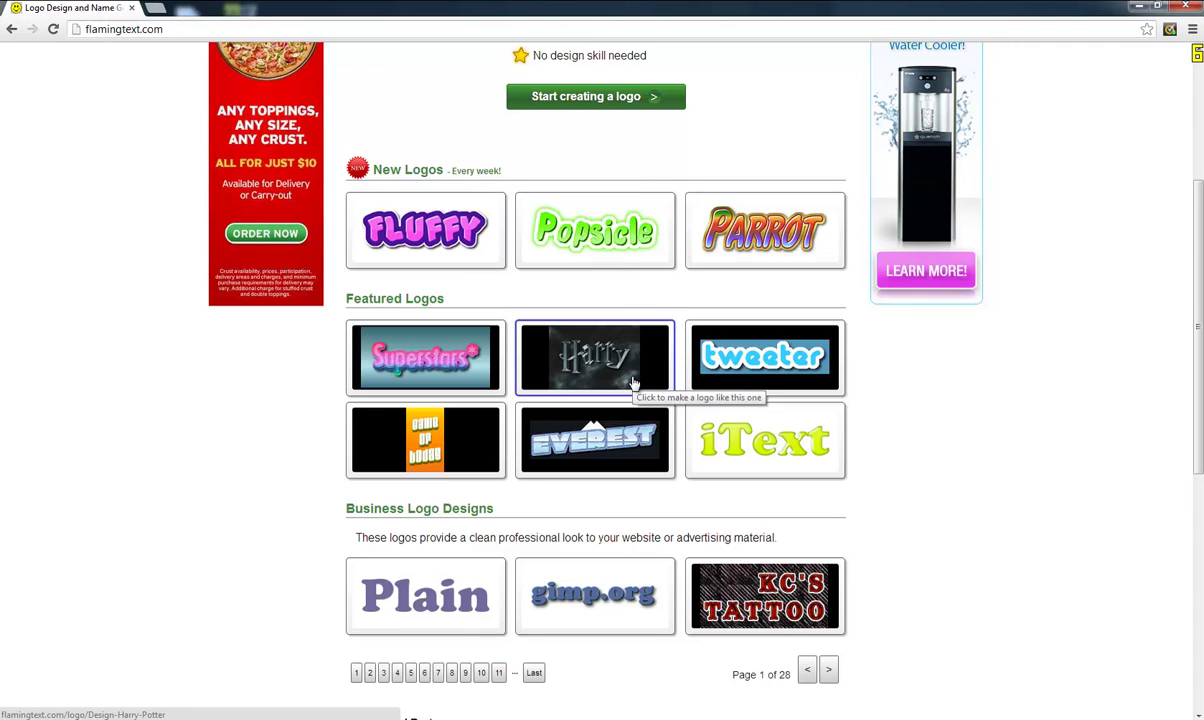
left_click(603, 438)
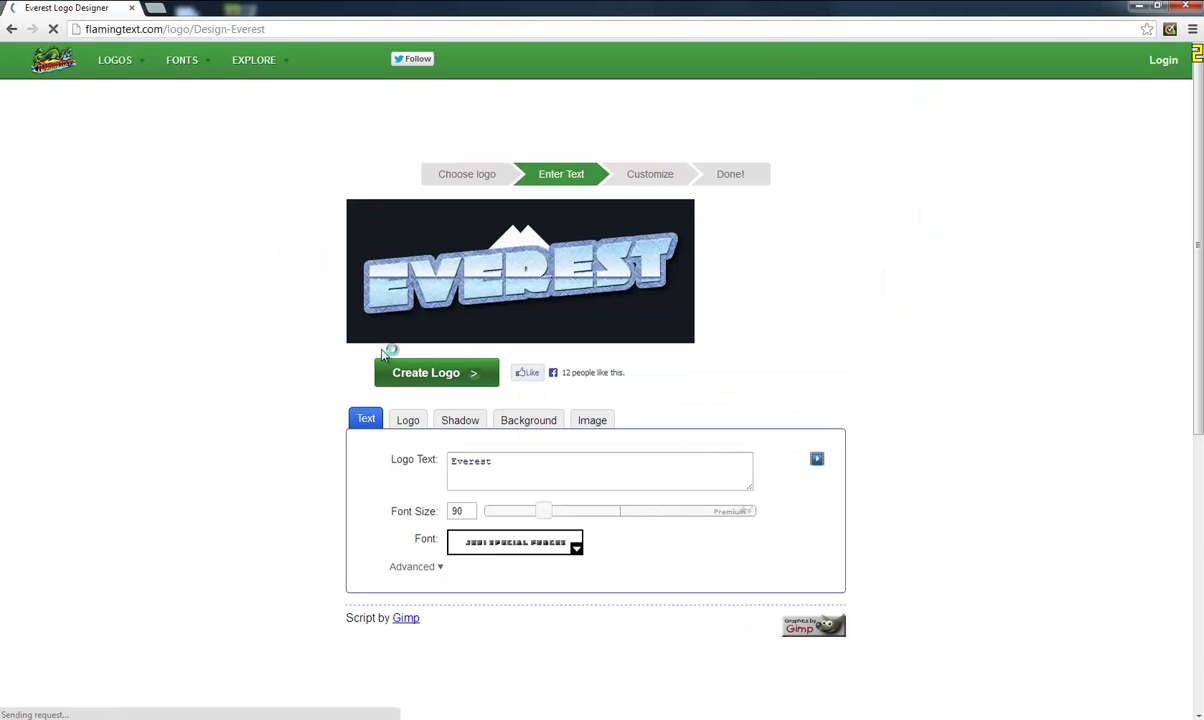
Step: Switch the Everest lettering fill from gradient to a solid colour
scroll(420, 372, "down", 2)
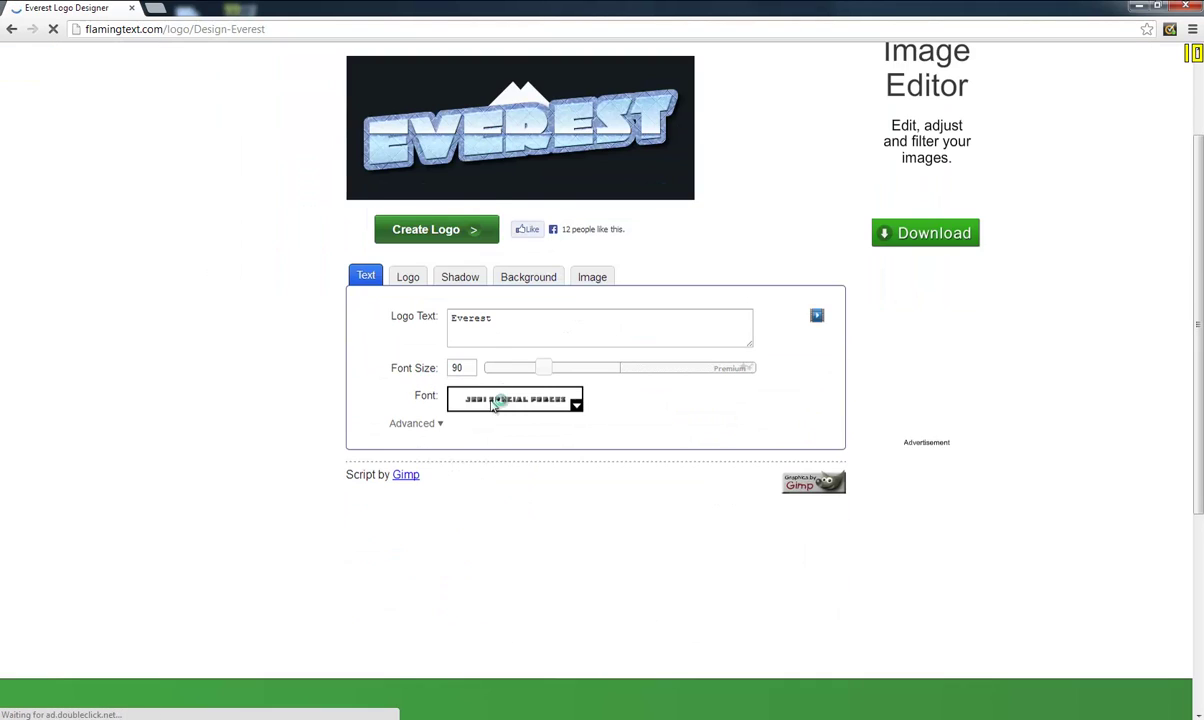
scroll(443, 285, "up", 1)
left_click(415, 352)
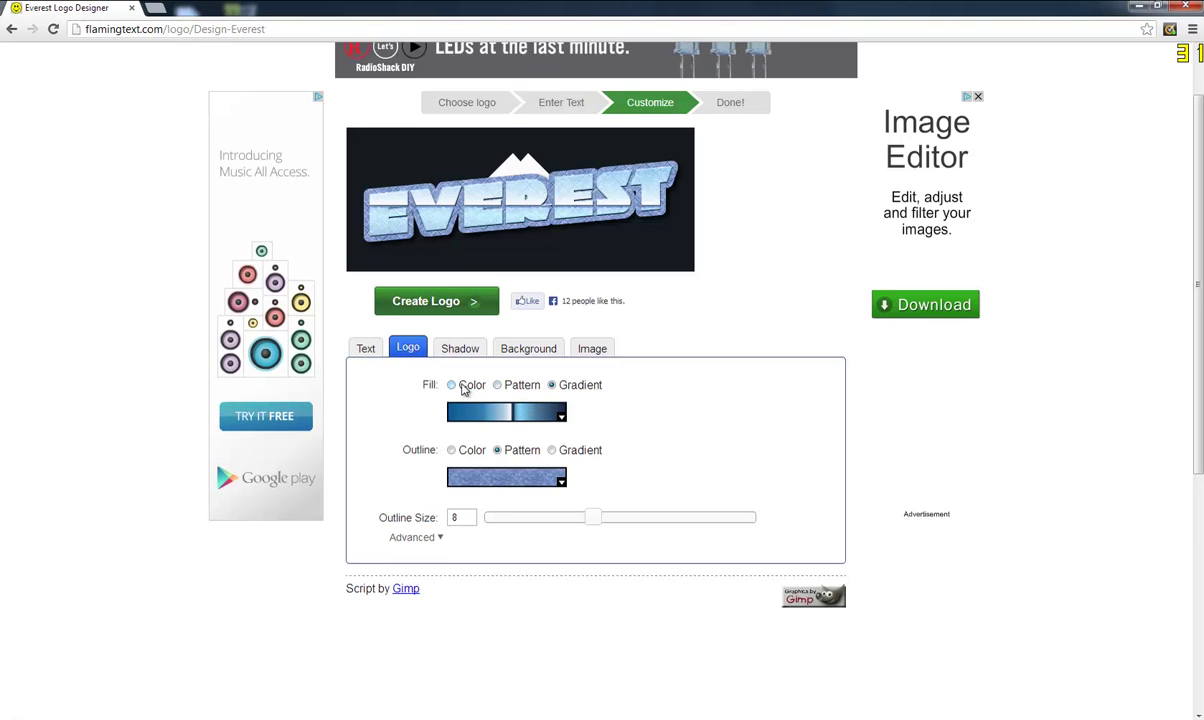
left_click(465, 388)
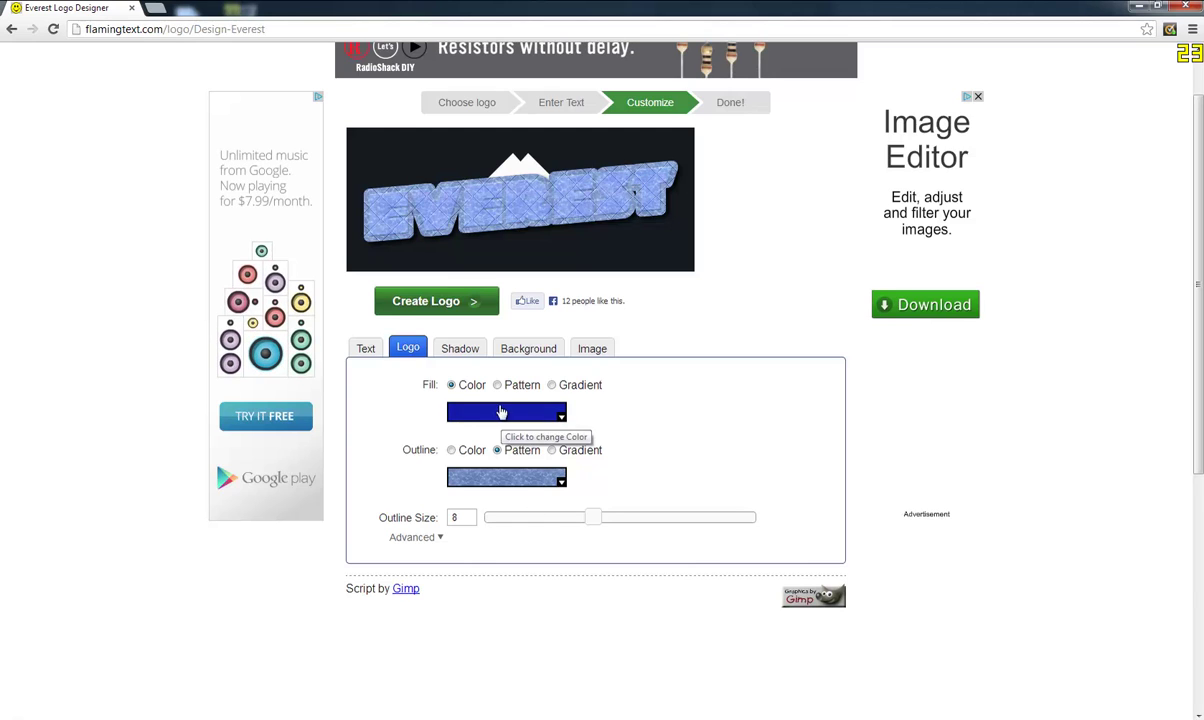
Step: Try red and crimson fills, then settle on medium blue #1577ab
left_click(552, 415)
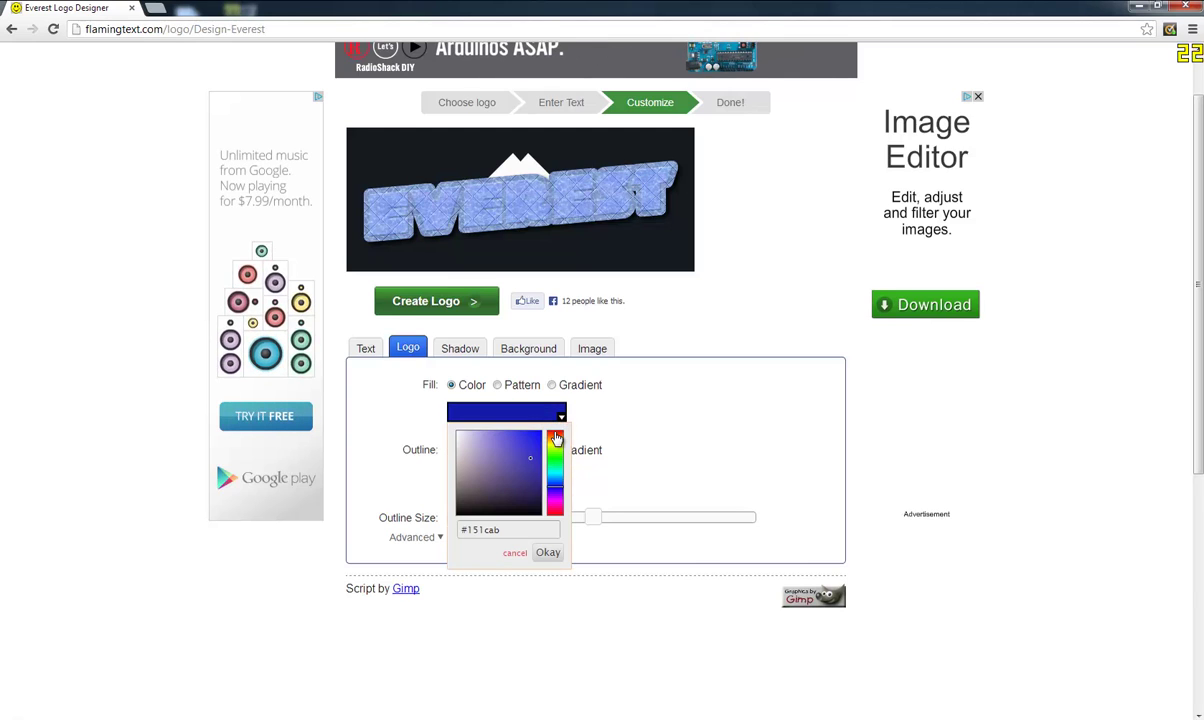
left_click(556, 432)
left_click(580, 422)
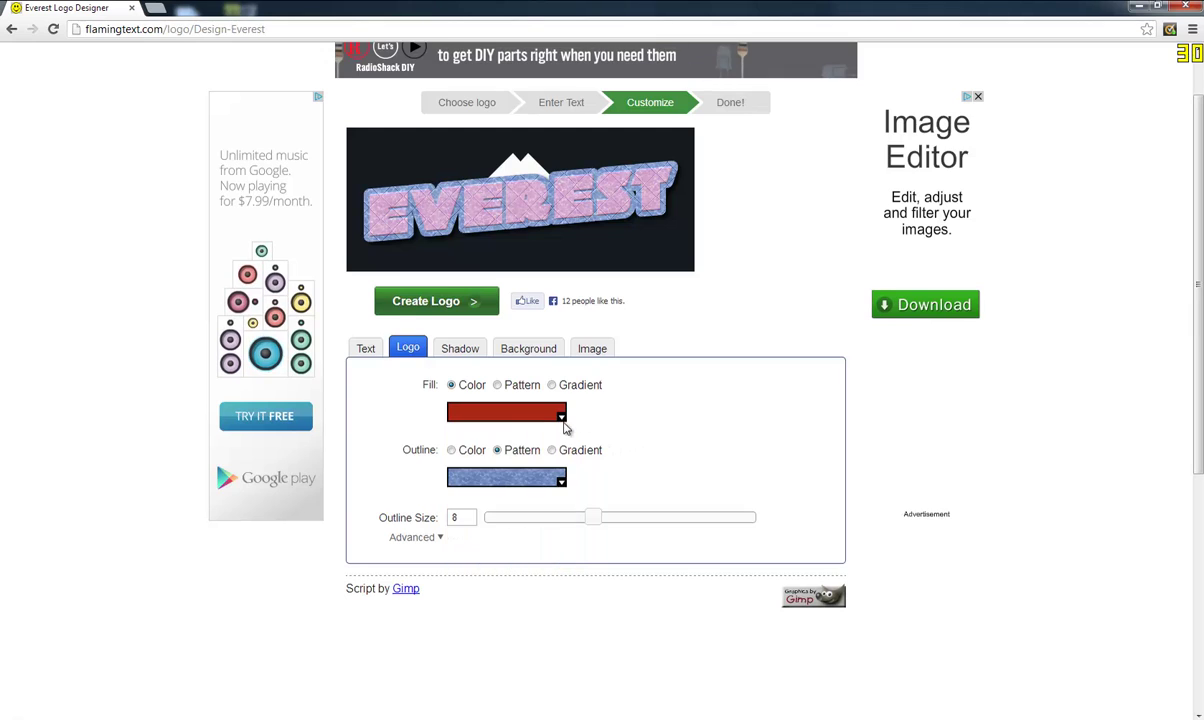
left_click(560, 417)
left_click(557, 513)
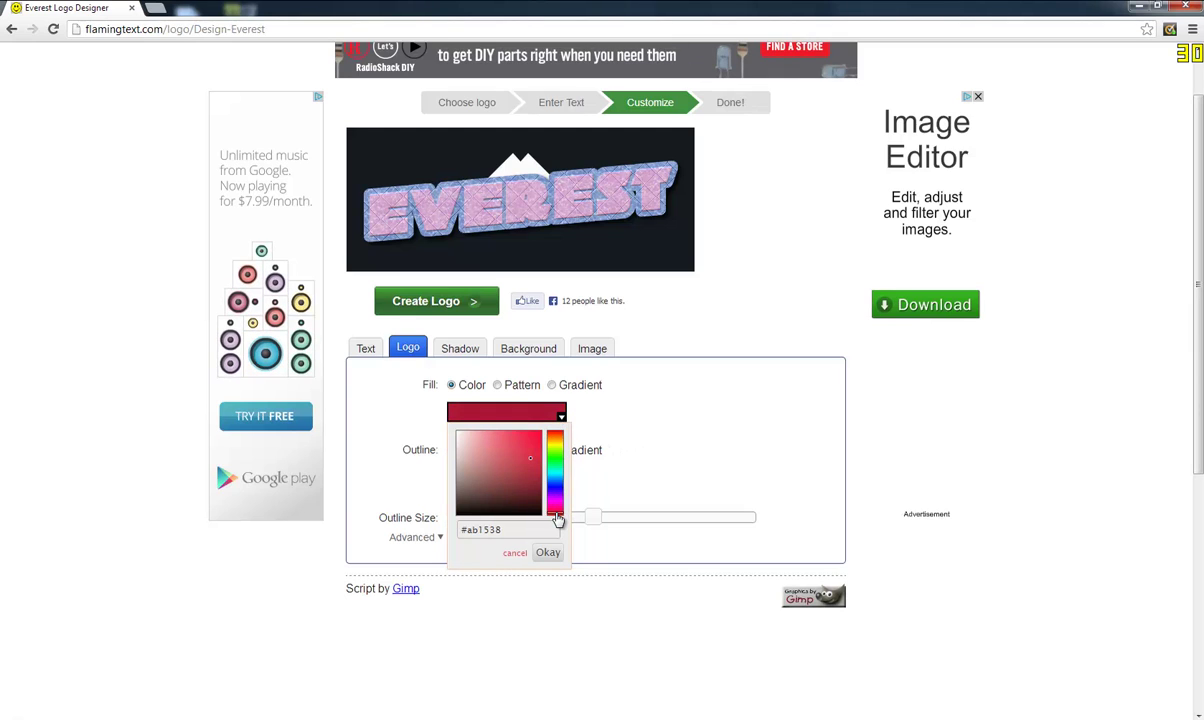
left_click(636, 465)
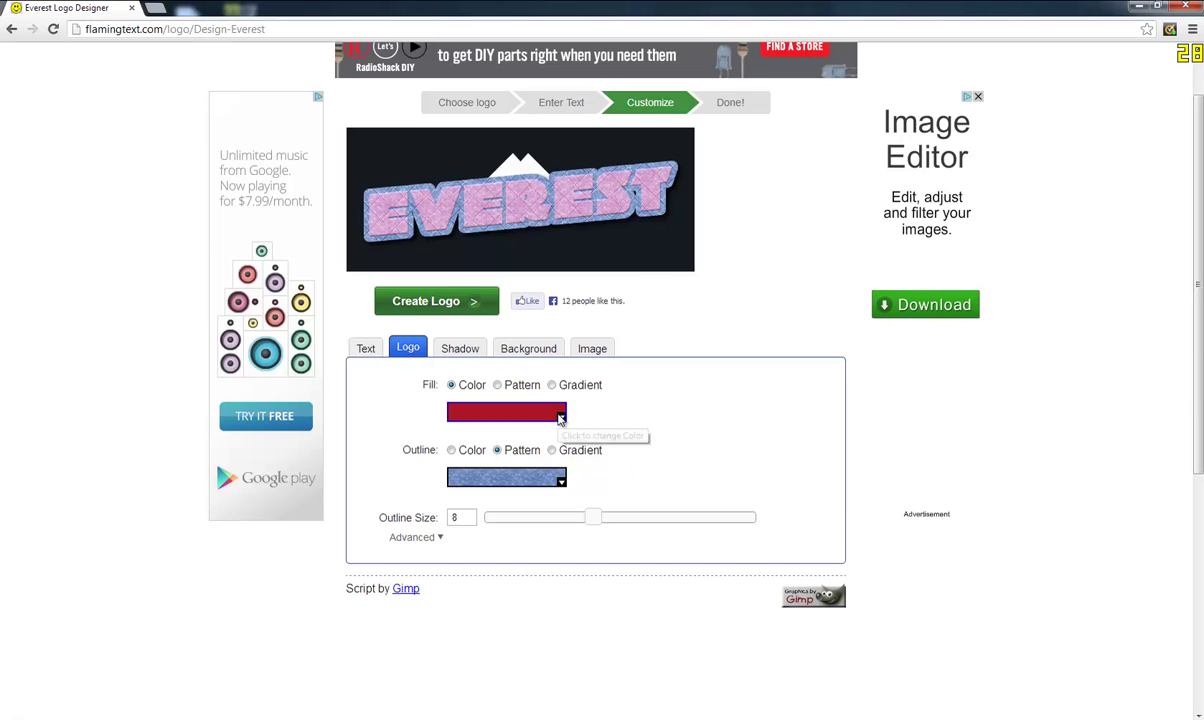
left_click(560, 415)
left_click(556, 485)
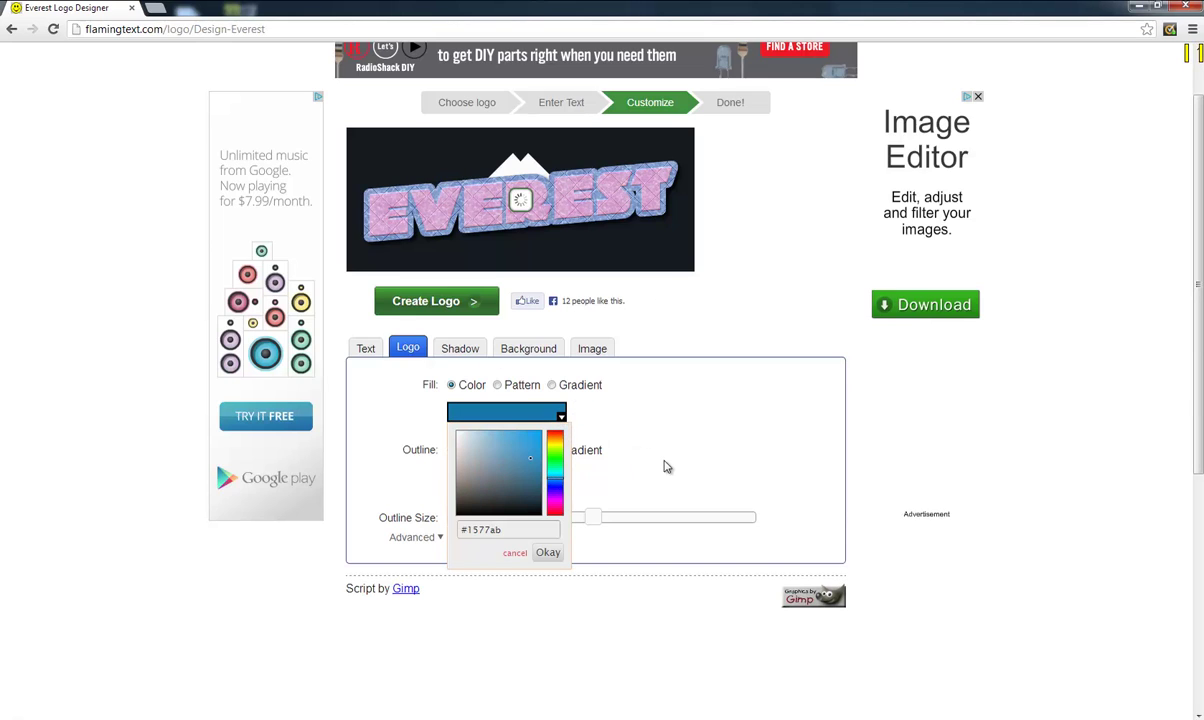
left_click(662, 465)
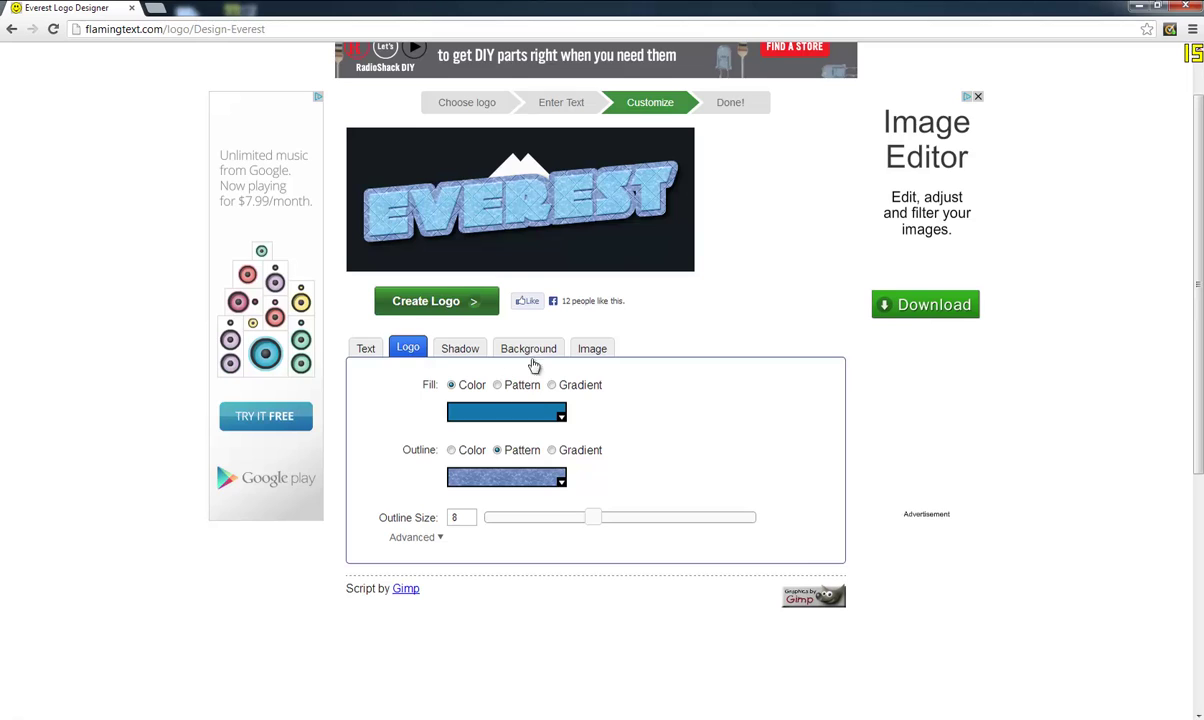
Step: Compare Reflection, Glow and Drop shadows, ending on Reflection at opacity 50 and fade height 66%
left_click(470, 358)
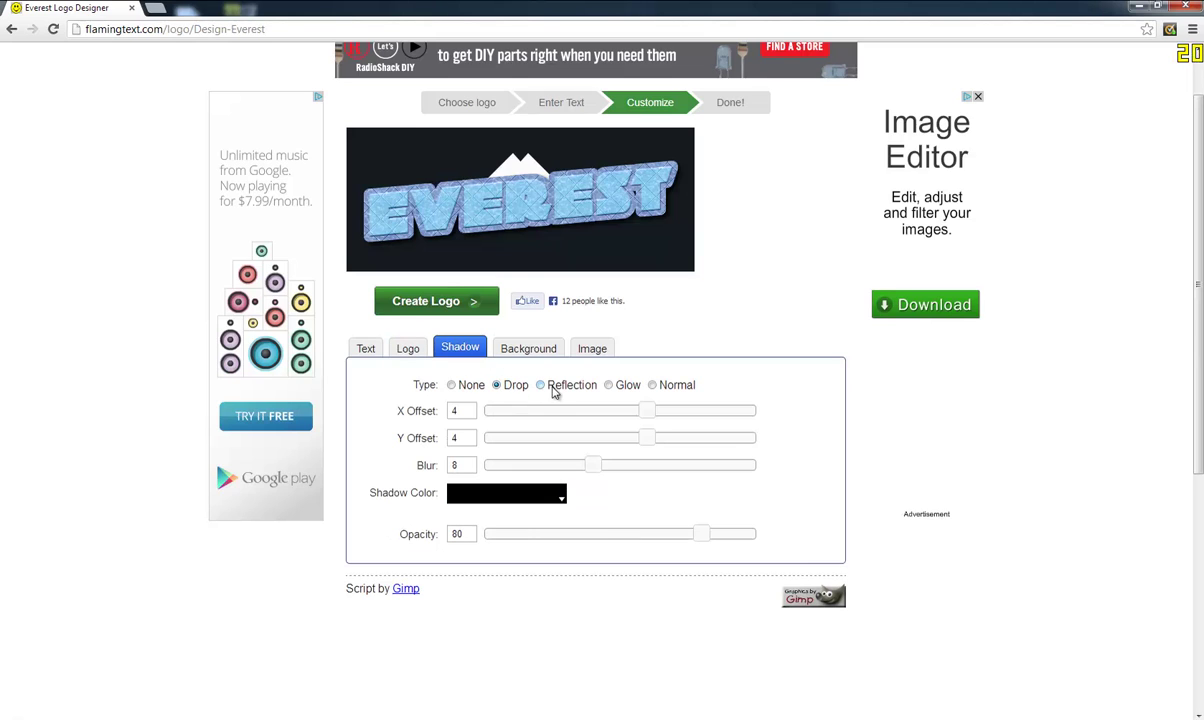
left_click(541, 385)
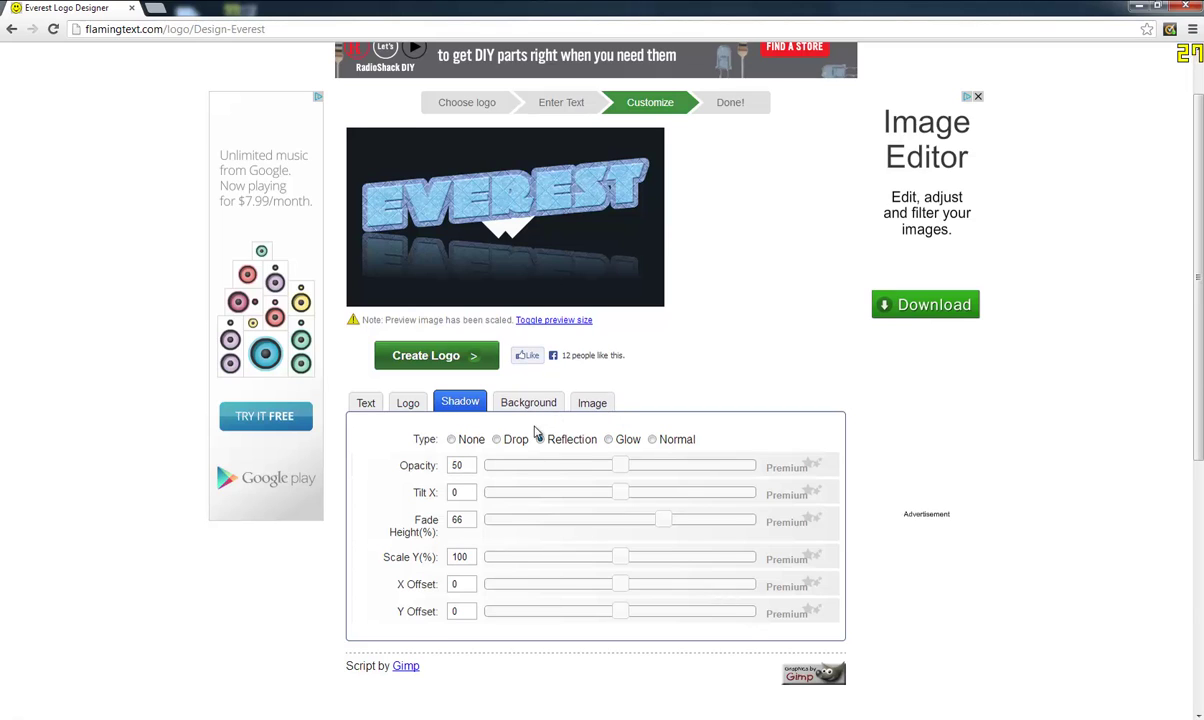
left_click(610, 440)
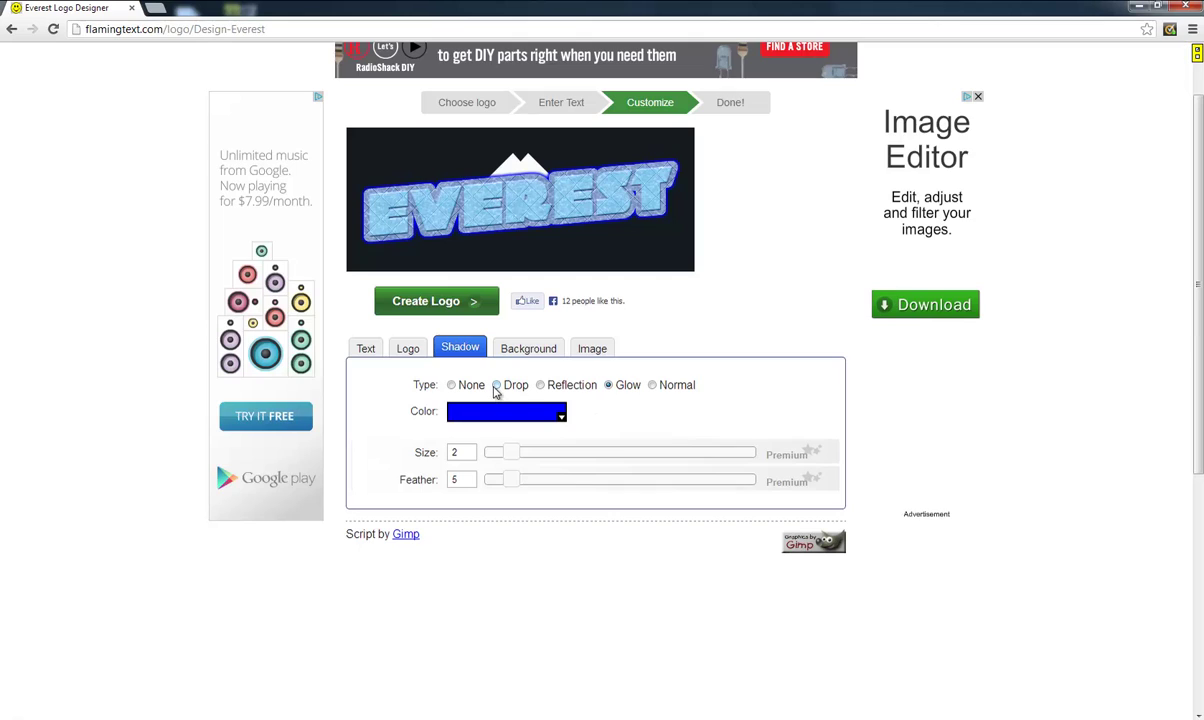
left_click(498, 387)
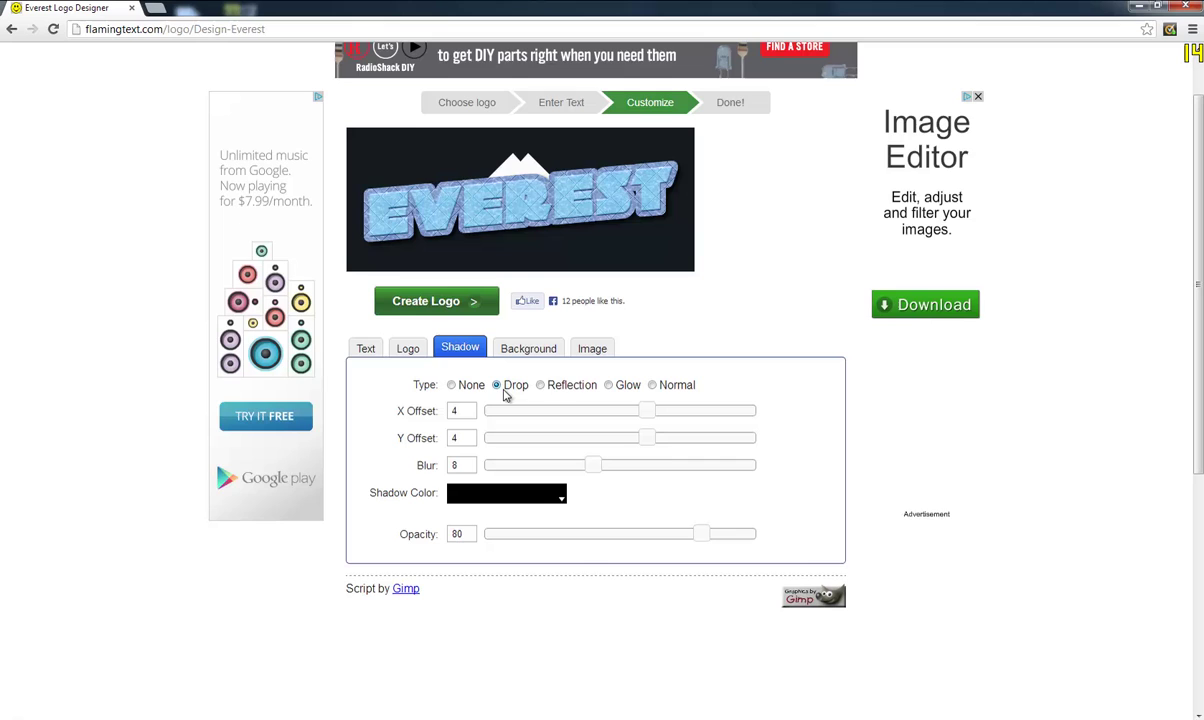
left_click(557, 393)
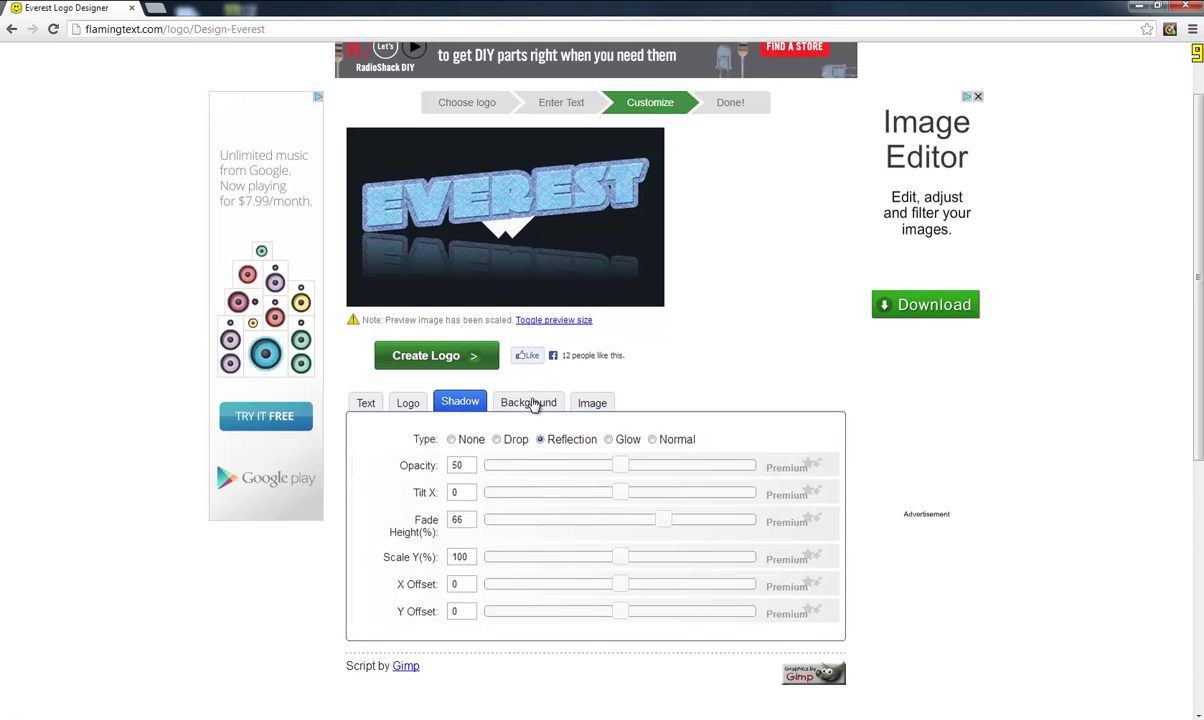
Step: Shift the sunburst background colour through red, blue and violet to pure black #000000
left_click(533, 404)
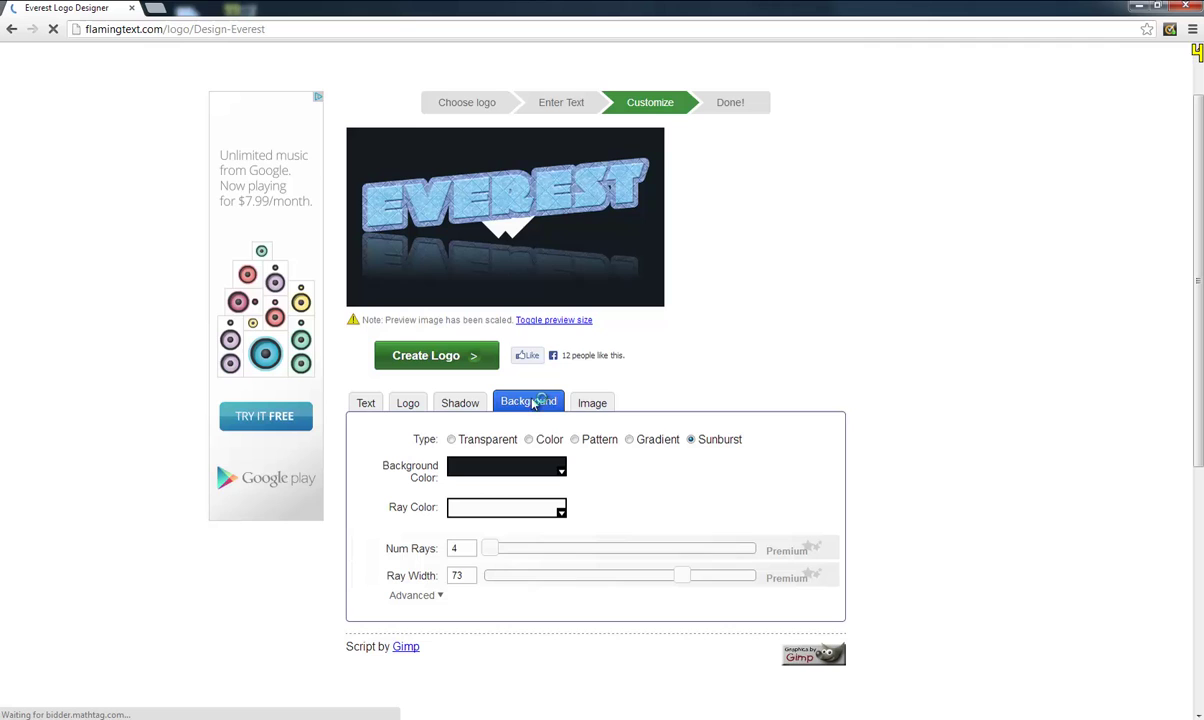
left_click(562, 472)
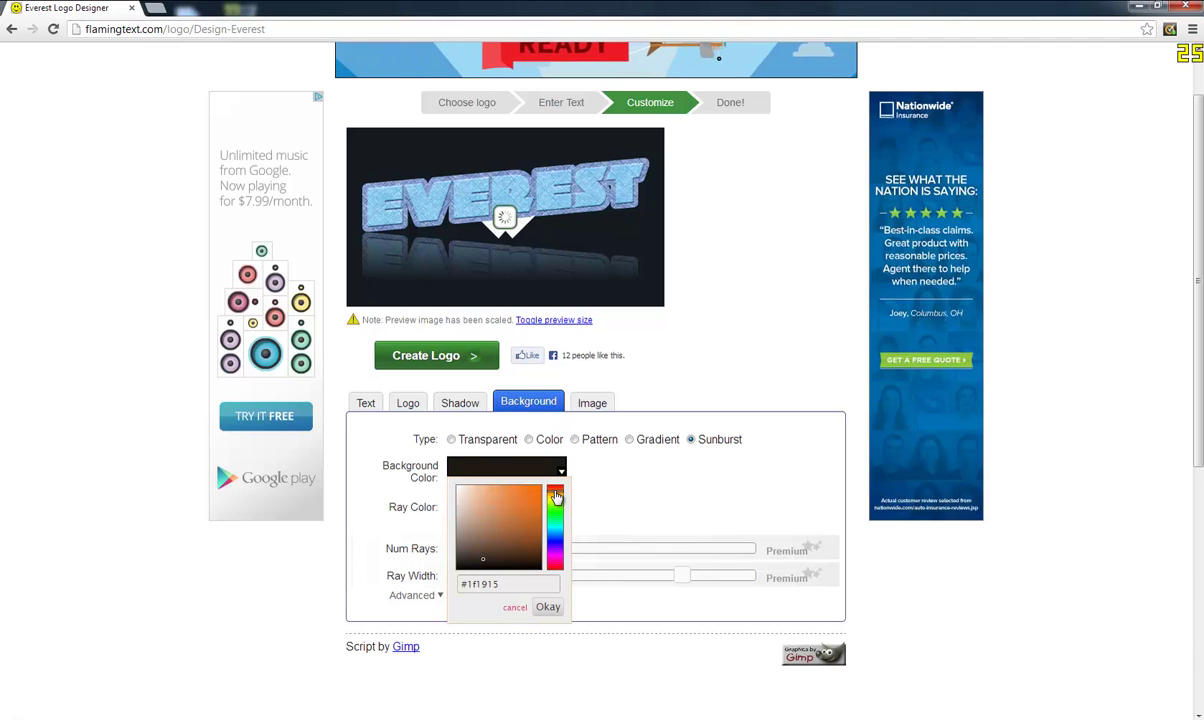
left_click_drag(557, 497, 556, 570)
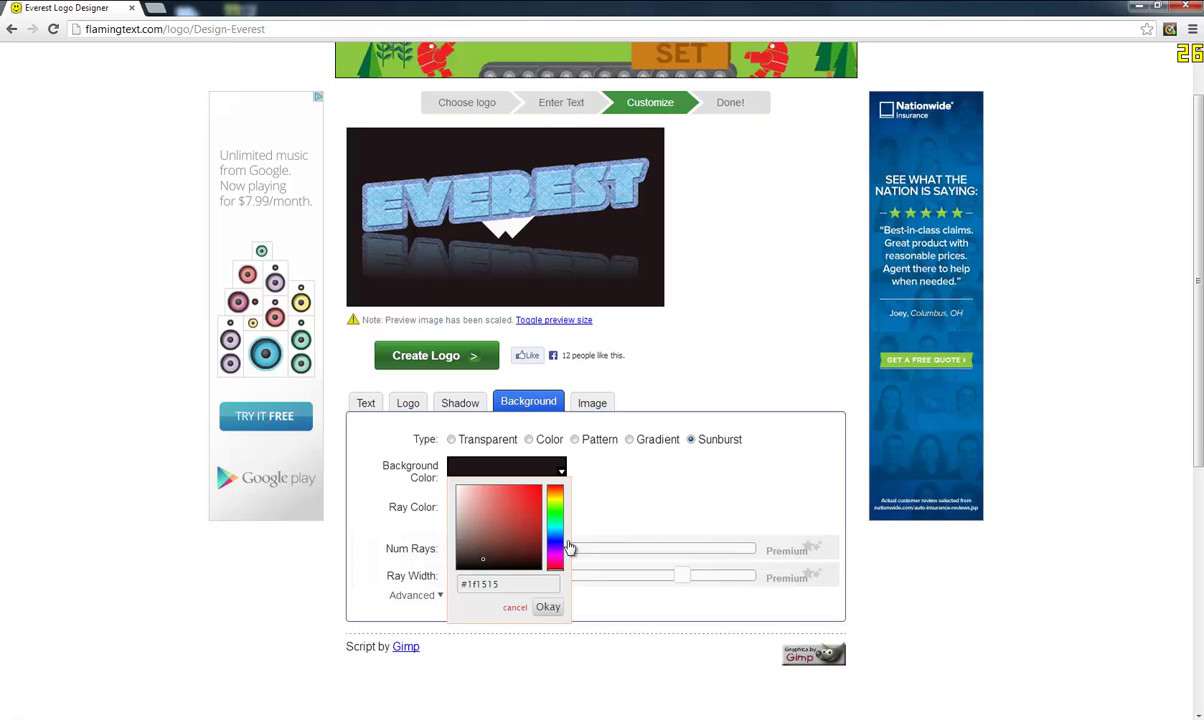
left_click(556, 546)
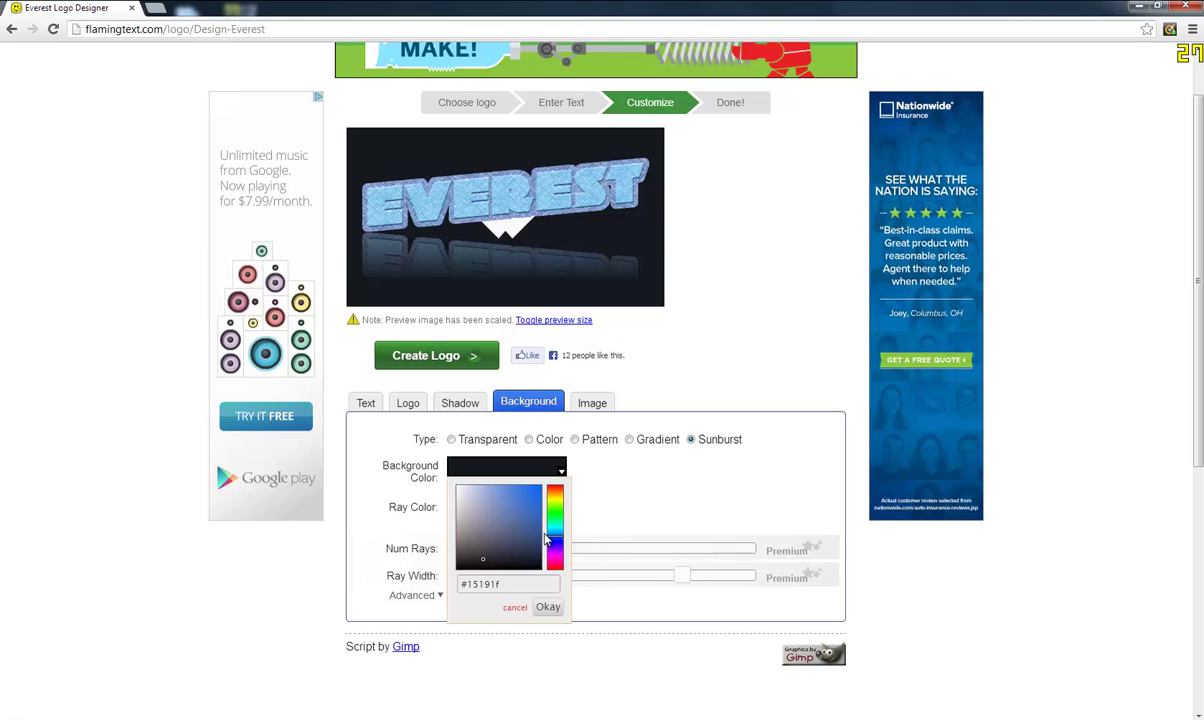
left_click(555, 548)
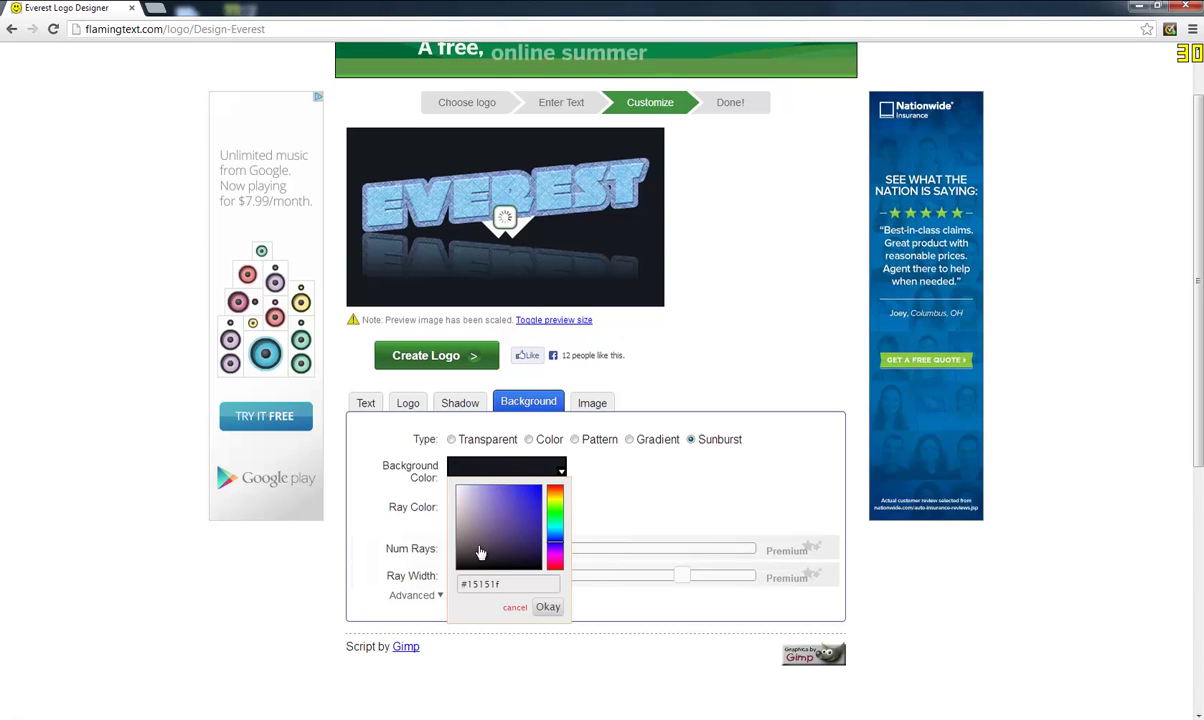
left_click_drag(492, 559, 578, 460)
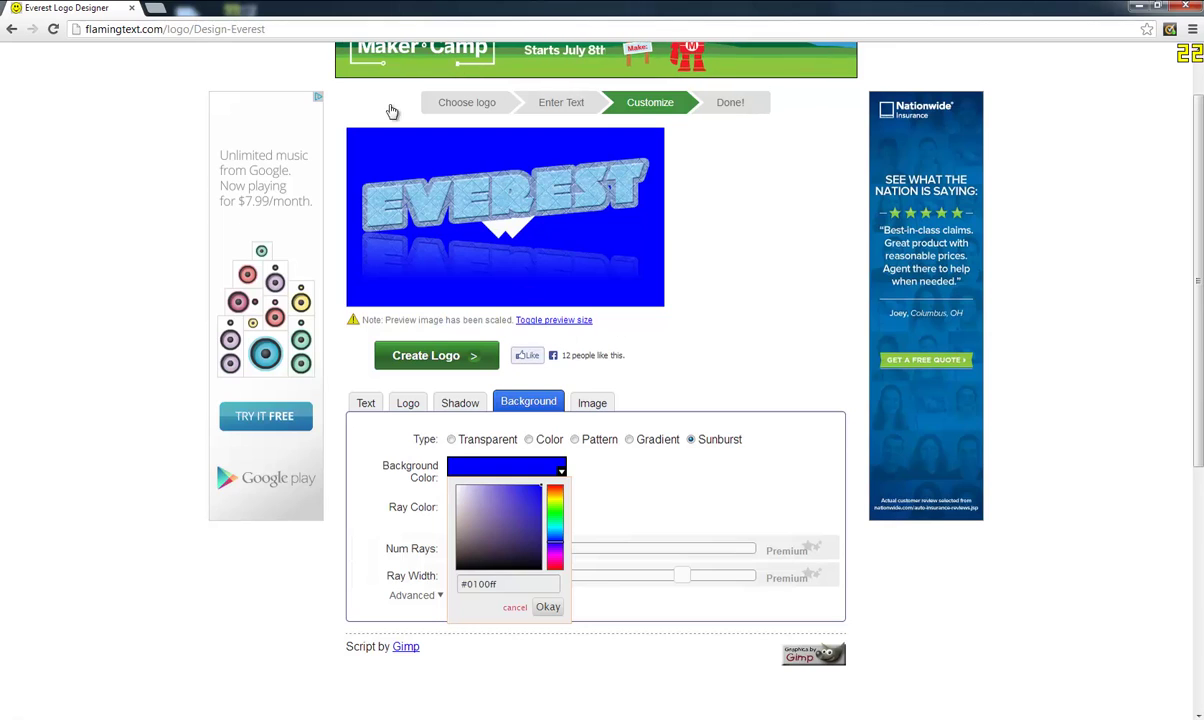
left_click_drag(538, 494, 516, 518)
left_click_drag(469, 569, 451, 582)
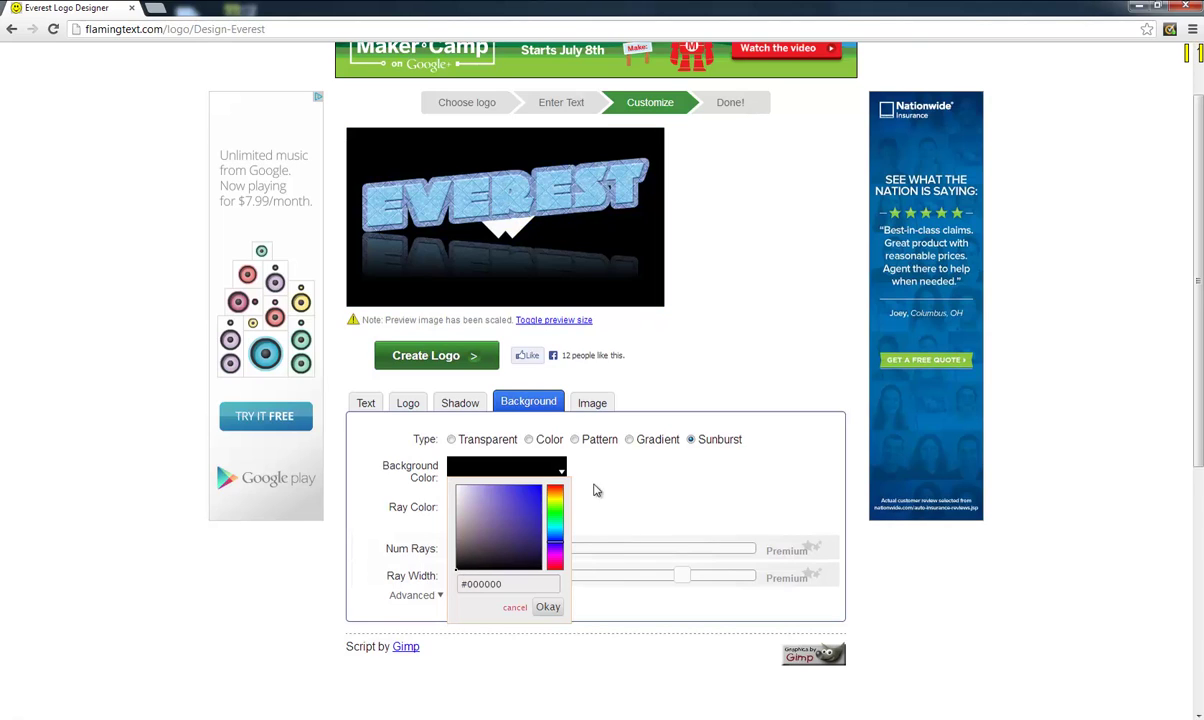
left_click(643, 505)
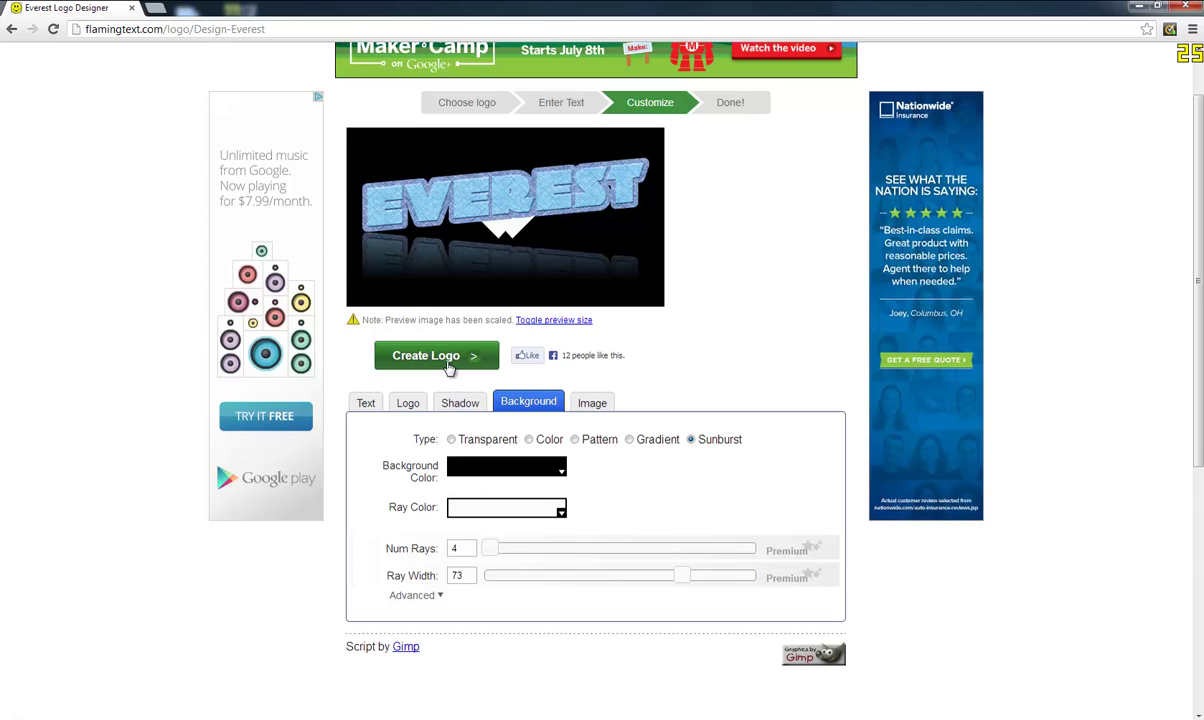
Step: Create the logo for personal use, download coollogo_com-242271618.png and view it
left_click(442, 362)
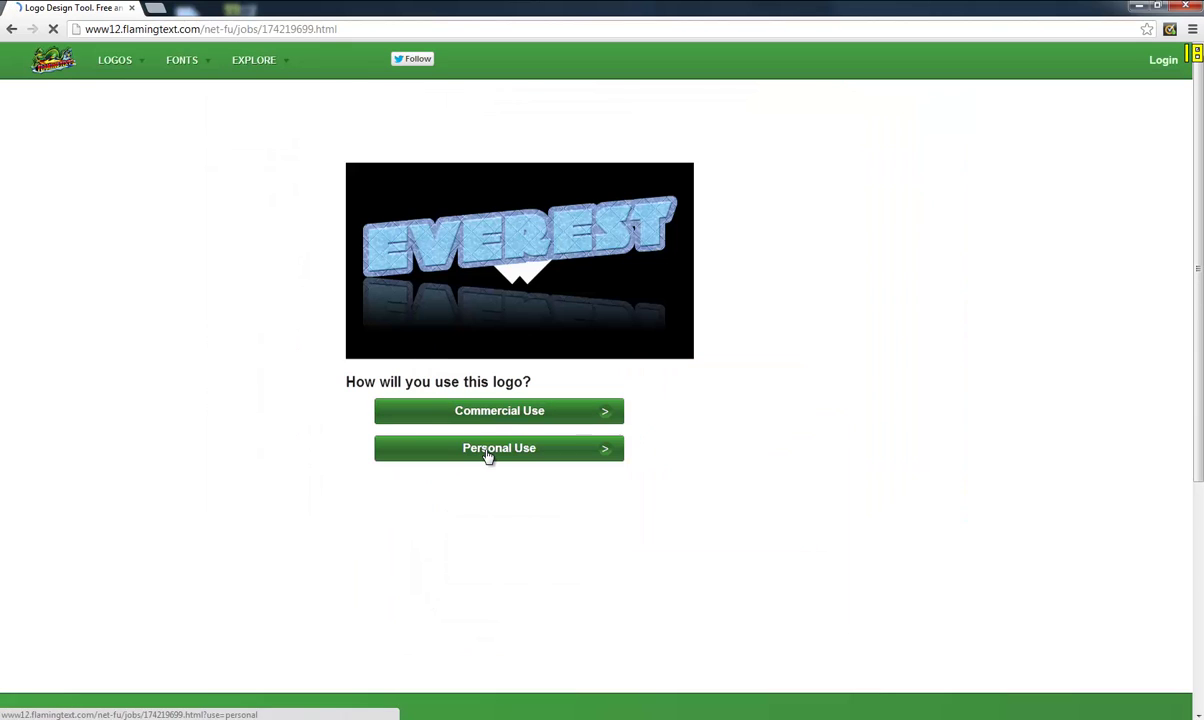
left_click(490, 452)
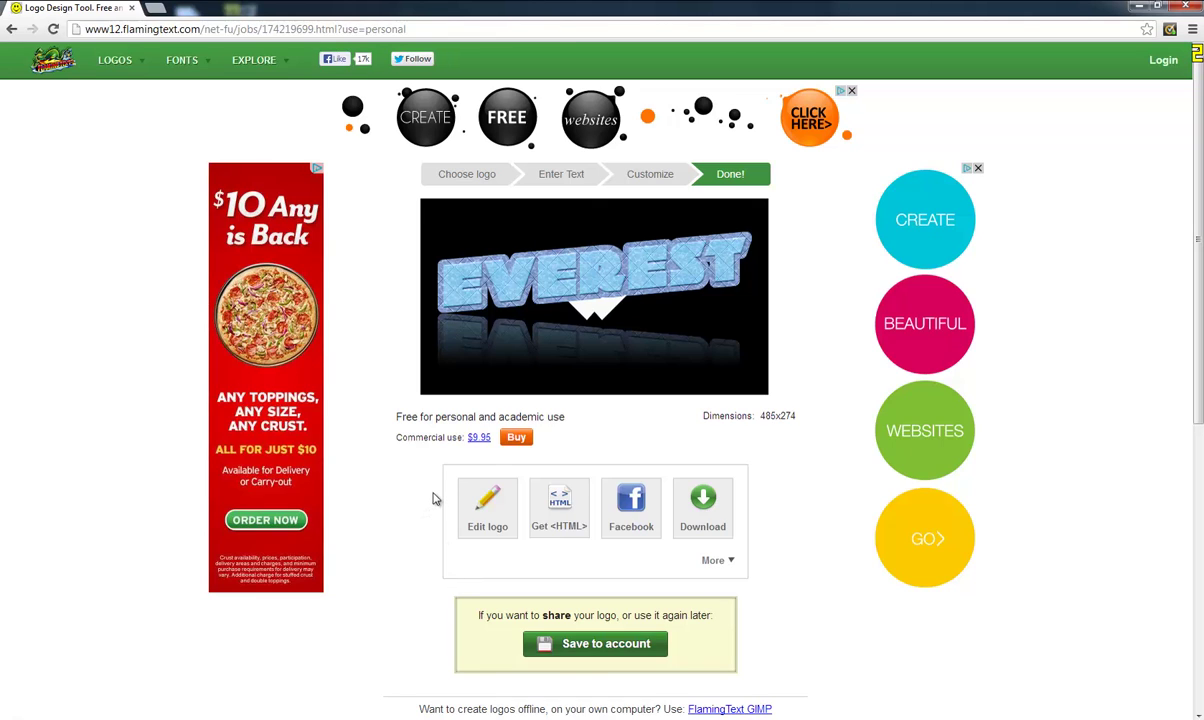
scroll(434, 499, "down", 1)
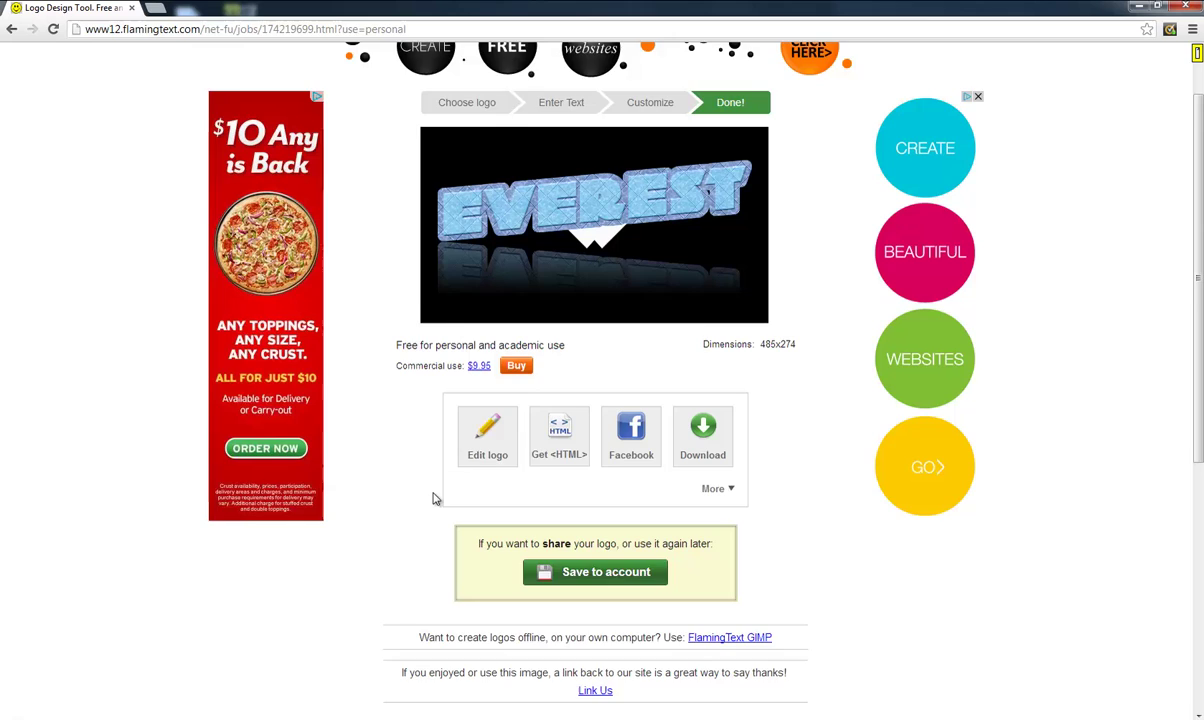
scroll(434, 499, "down", 1)
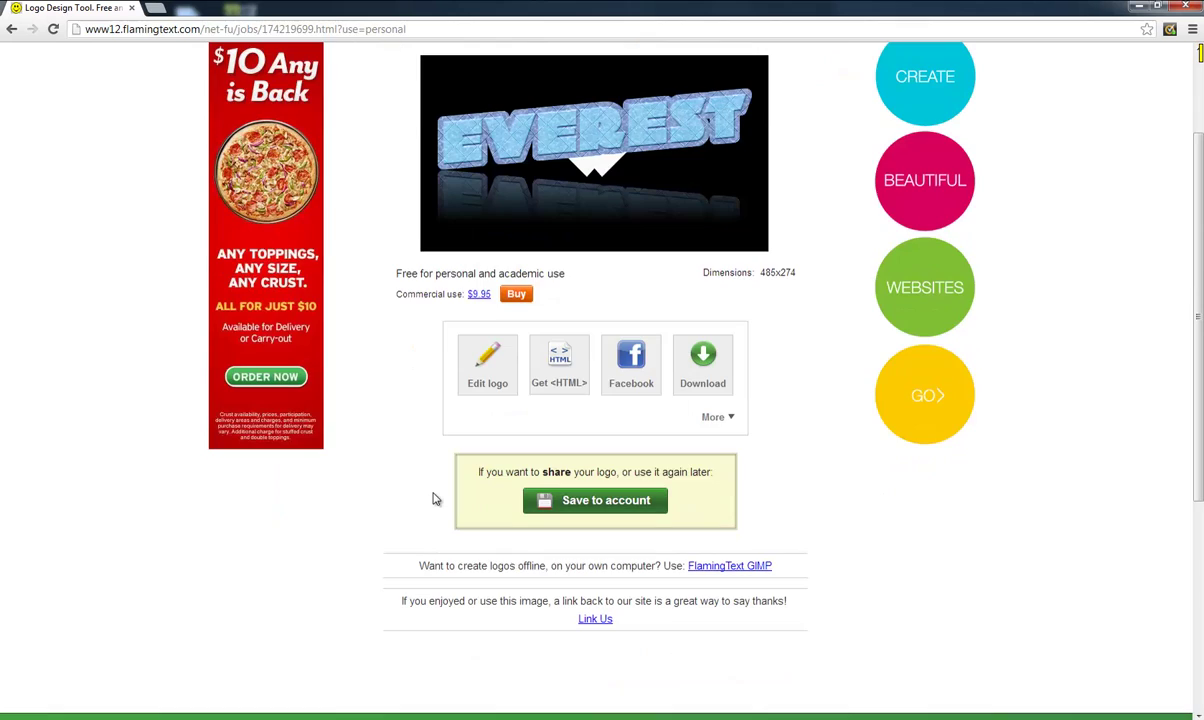
left_click(709, 377)
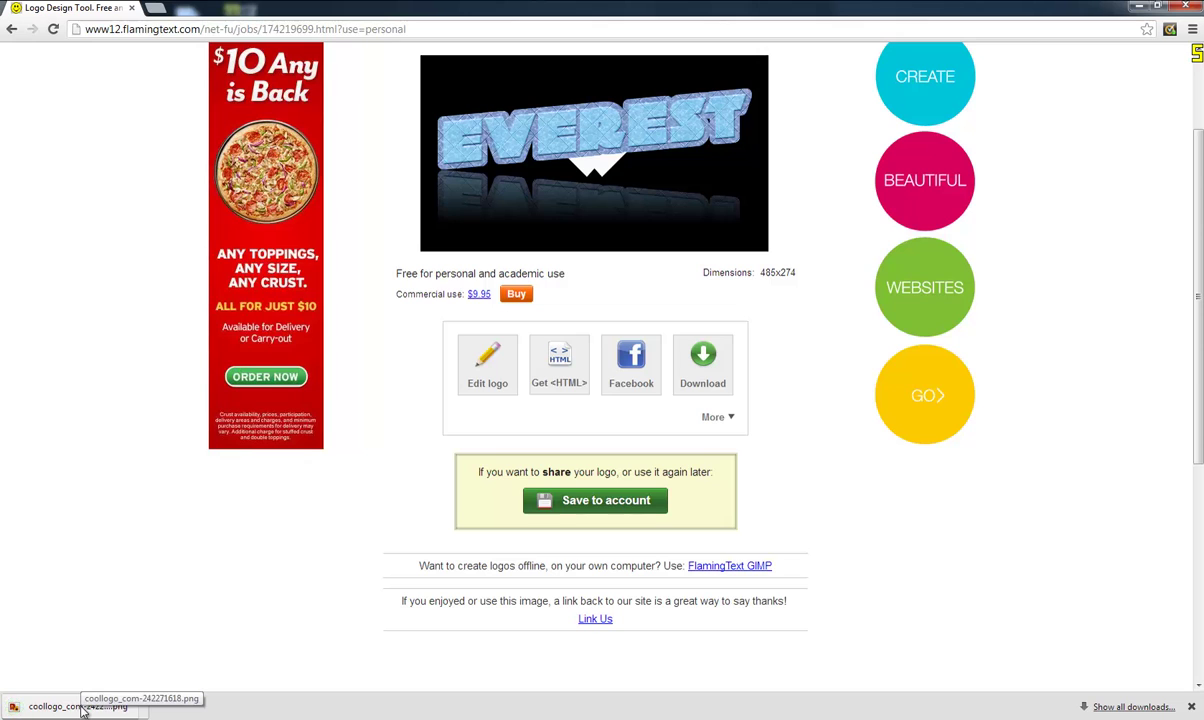
left_click(83, 707)
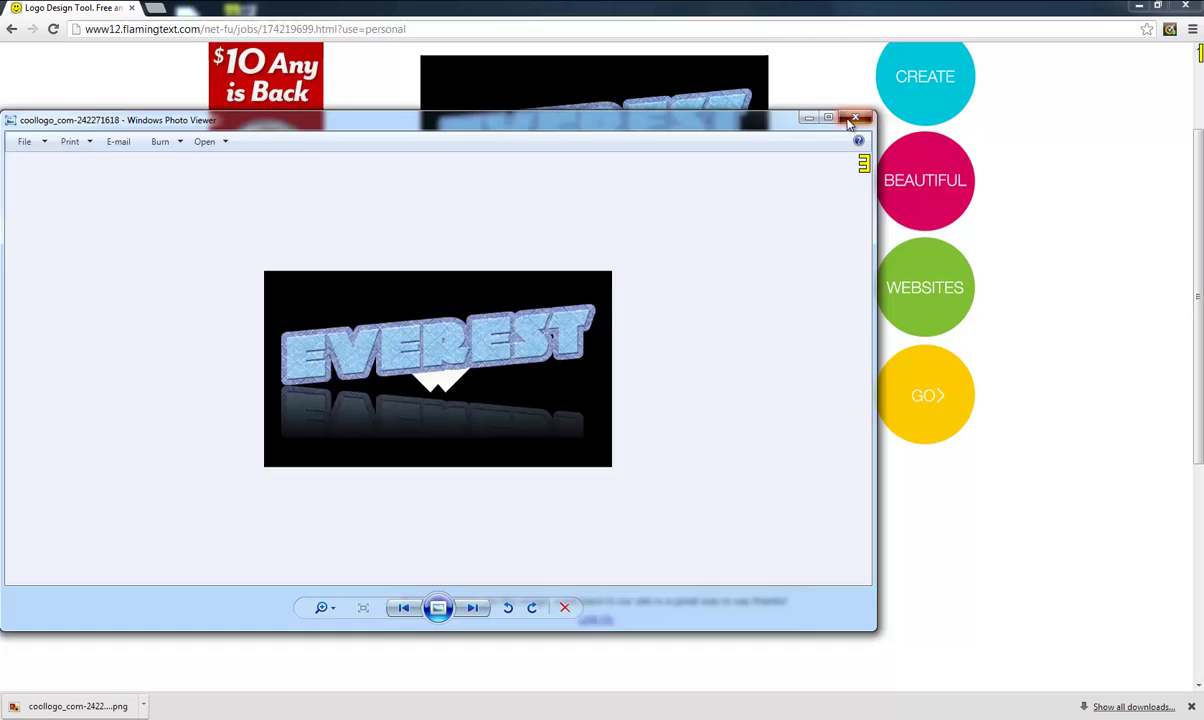
Step: Close the logo preview and search Google for 'White-Wave' in a new tab
left_click(855, 117)
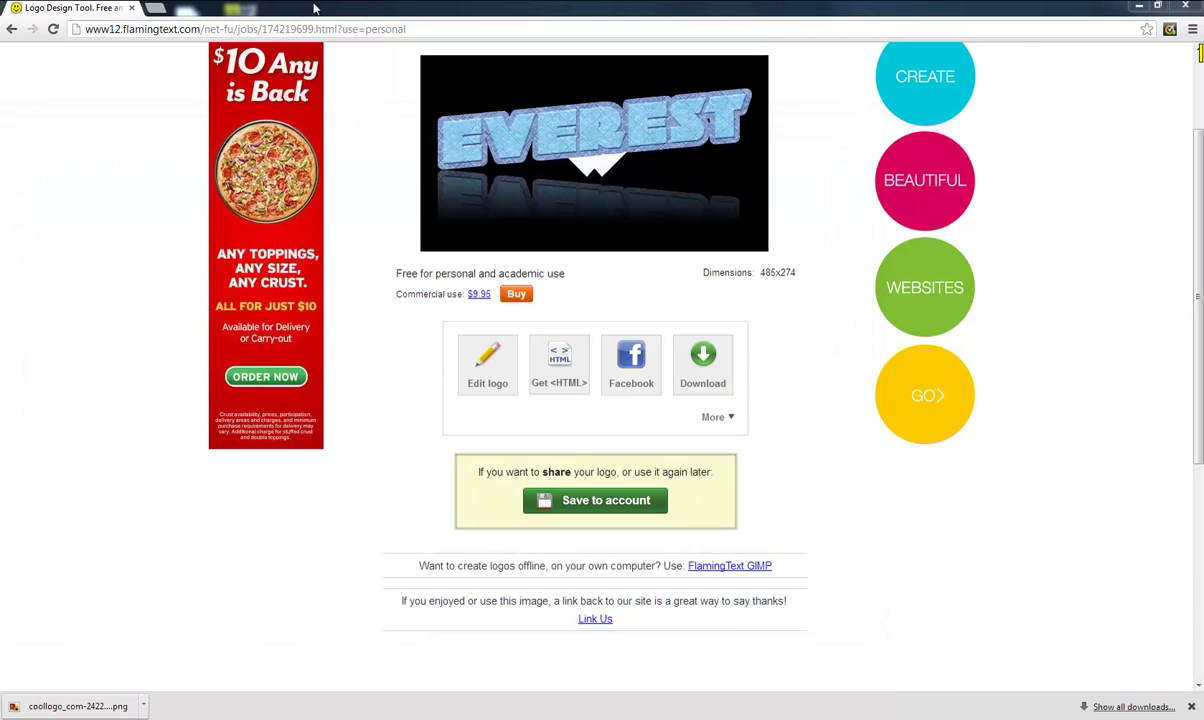
left_click(157, 9)
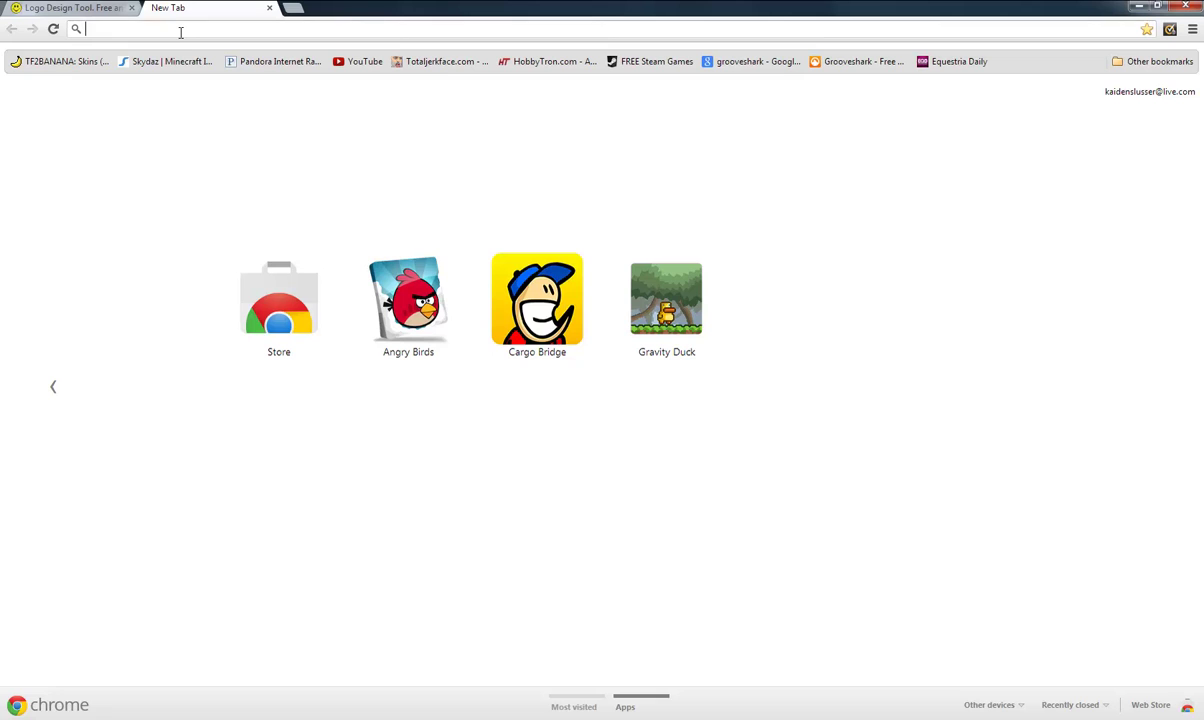
type("Wh")
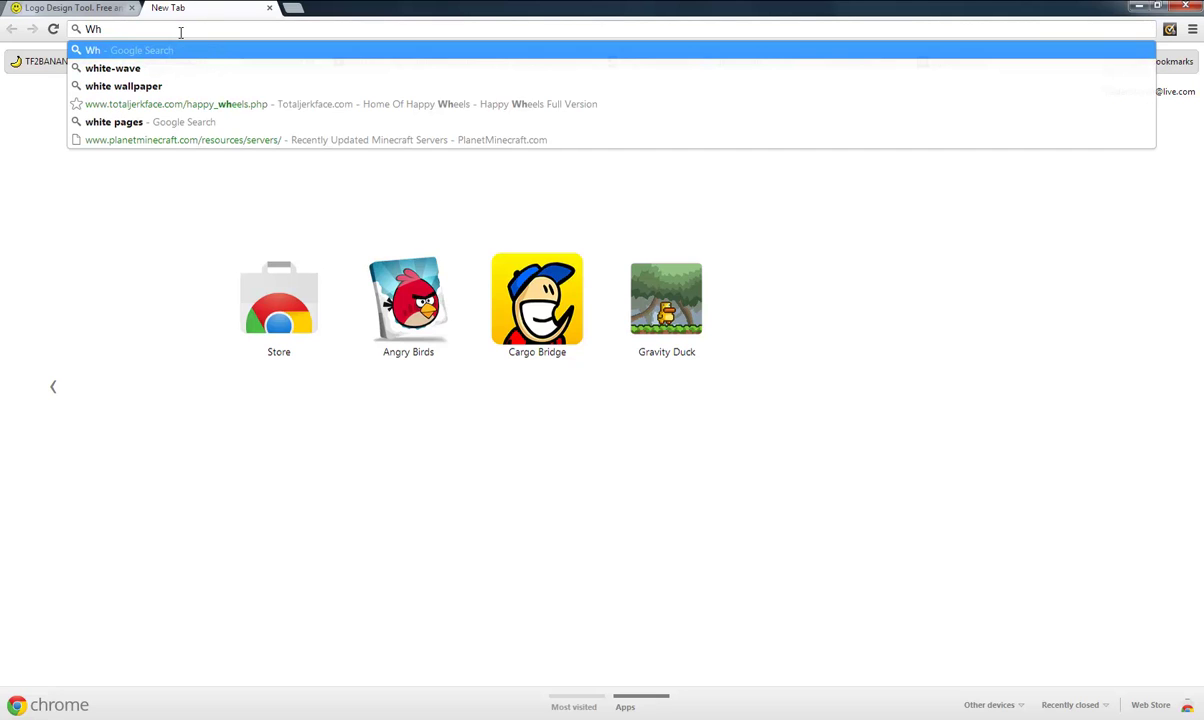
type("ite-Wave")
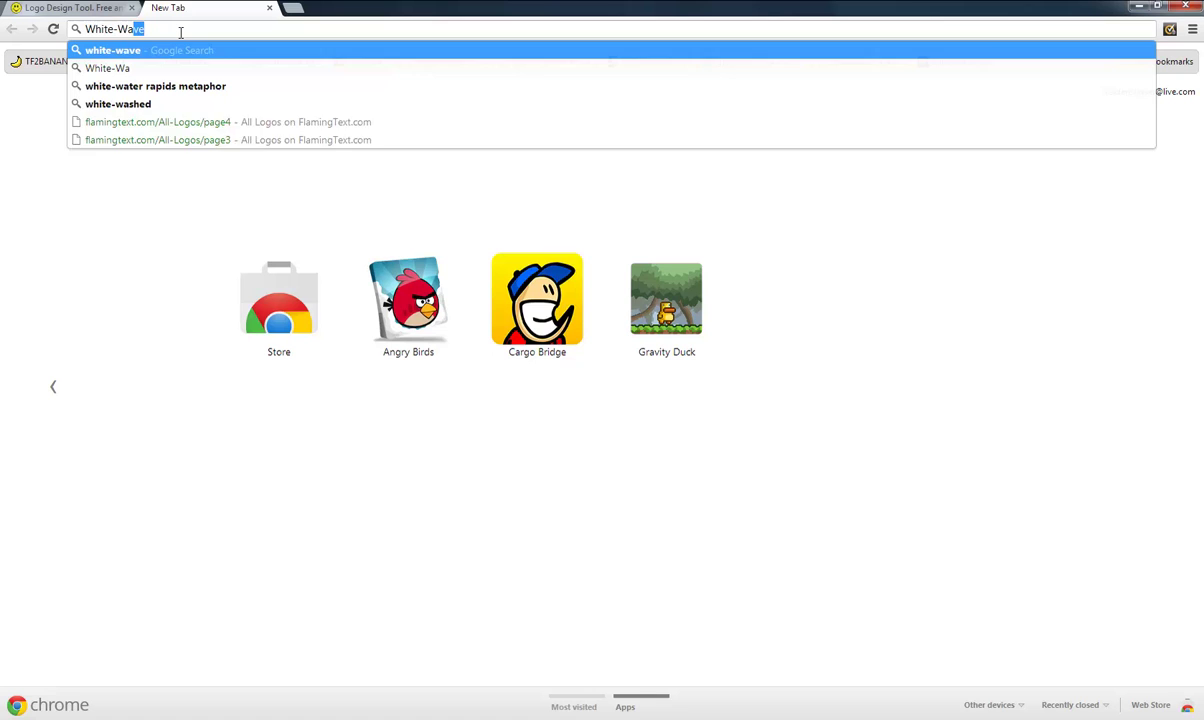
key("Return")
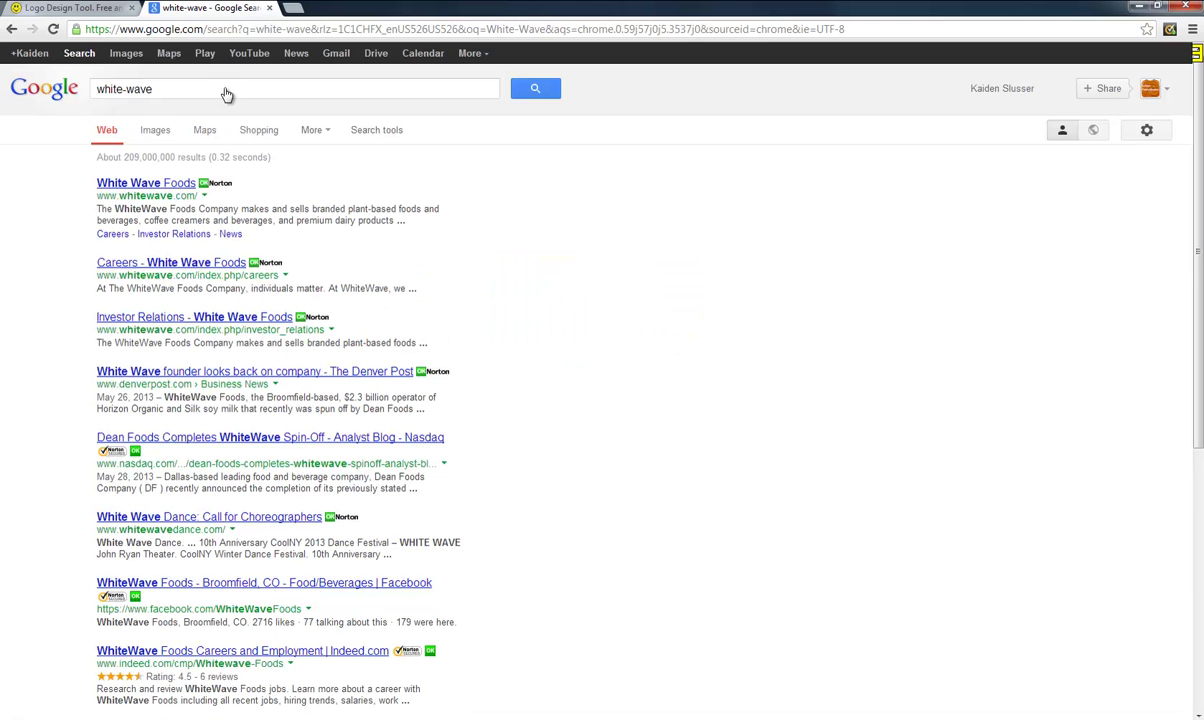
Step: Get the plain white wave wallpaper from Image results as white-wave_00319905.jpg, then head to PicMonkey
left_click(164, 131)
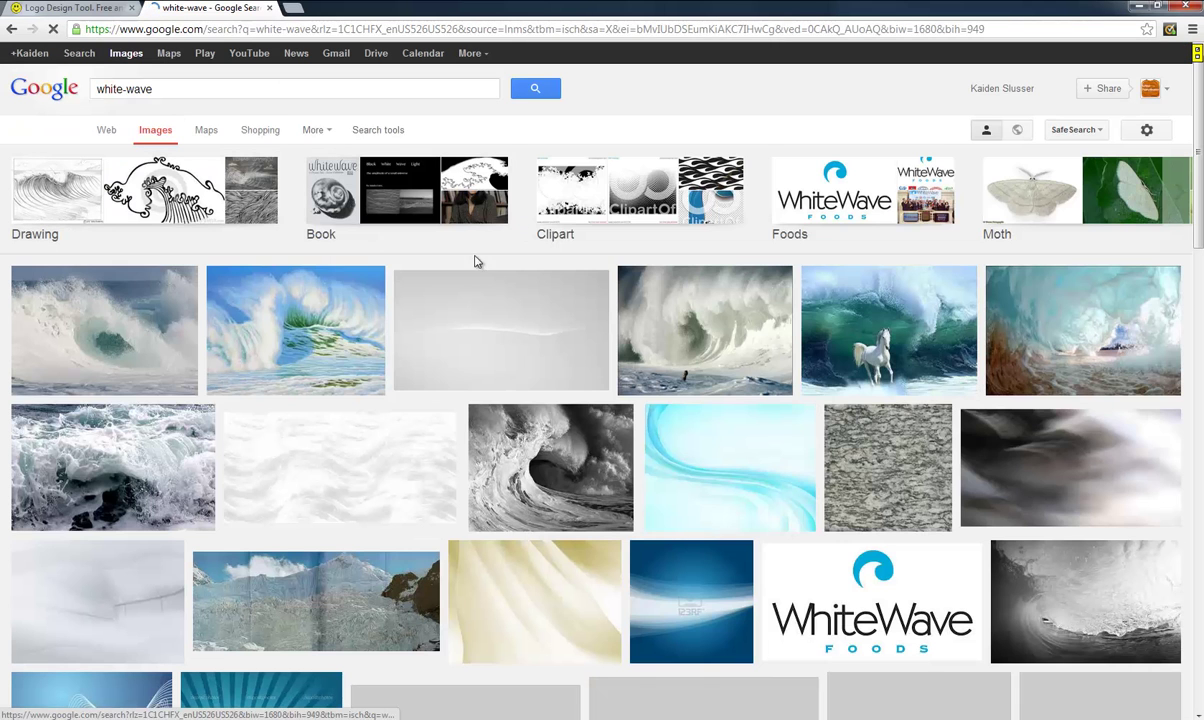
left_click(519, 349)
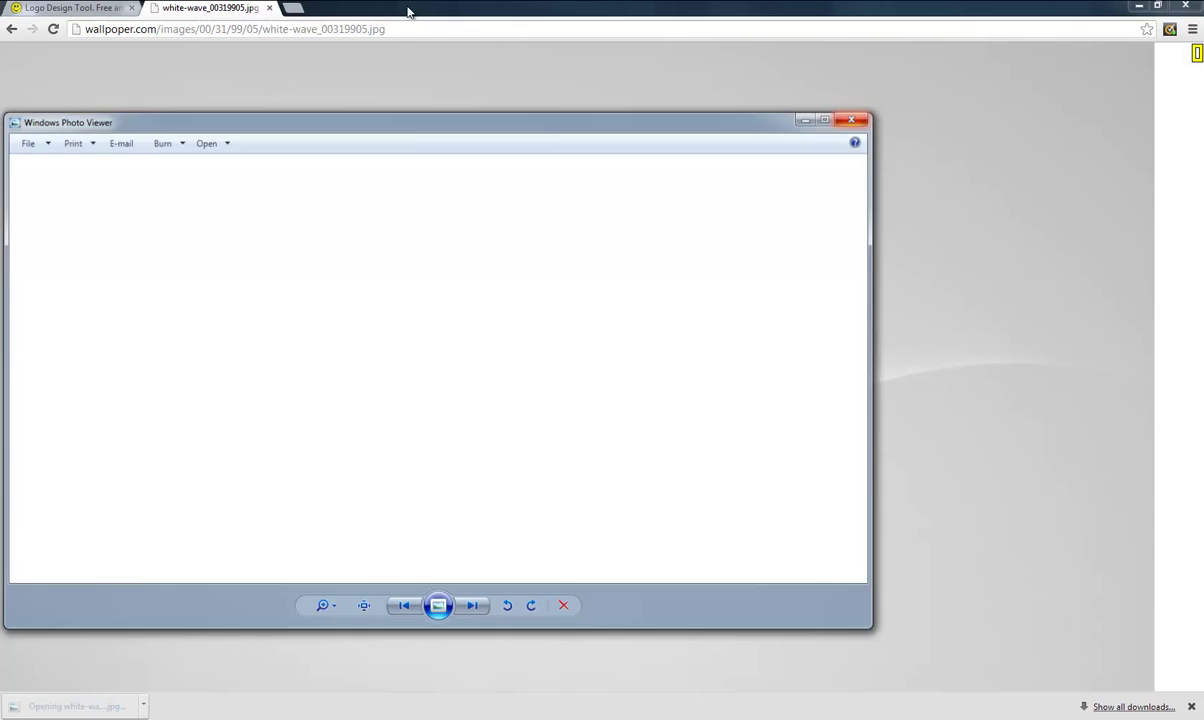
left_click(270, 10)
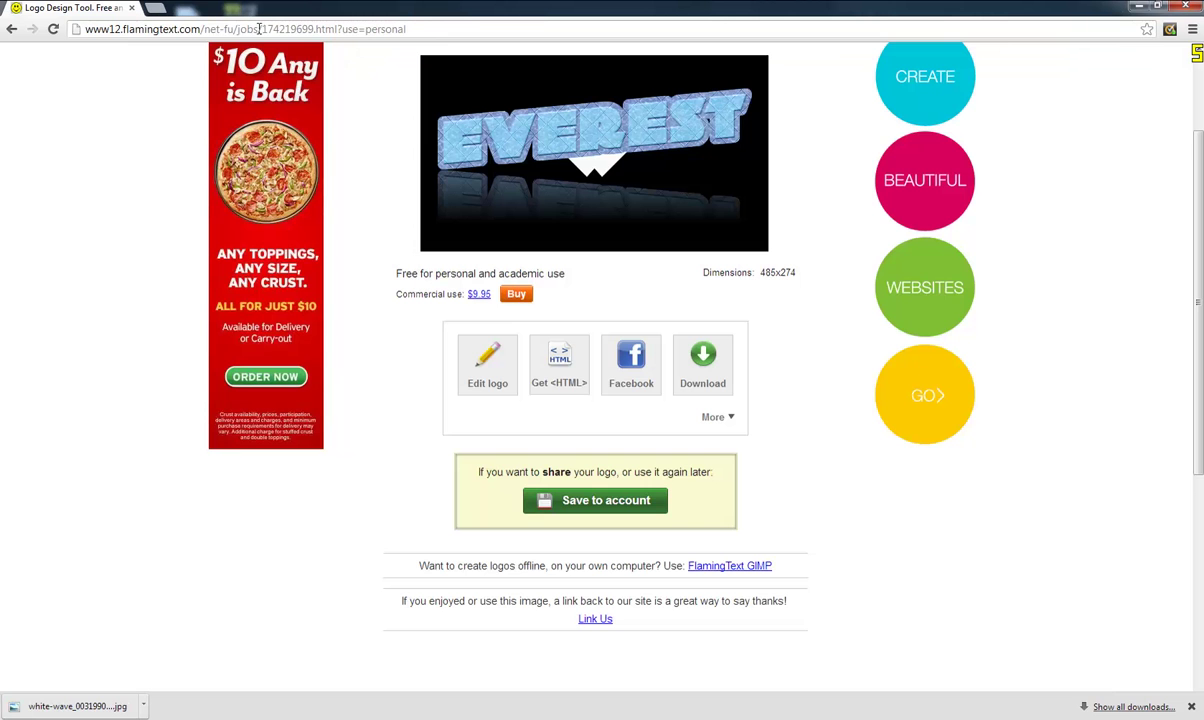
left_click(205, 30)
type("picmonkey.com")
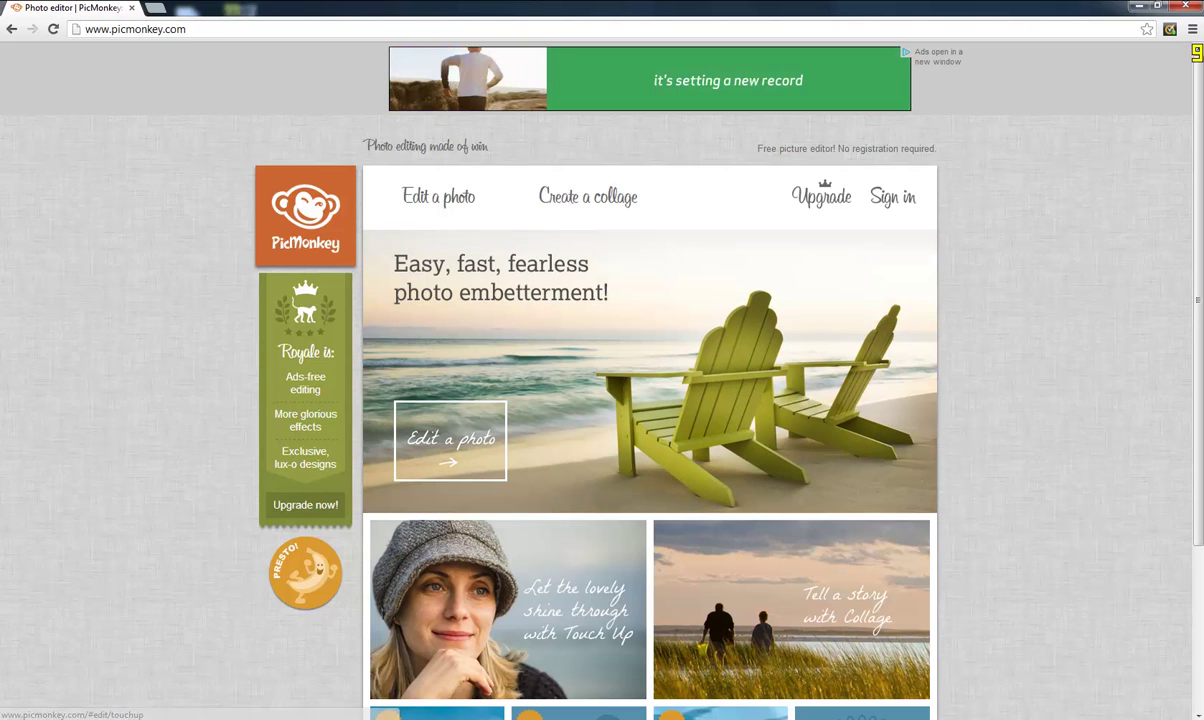
Step: Open Pictures in Windows Explorer and drag the wallpaper onto PicMonkey's Edit a photo
key("super+e")
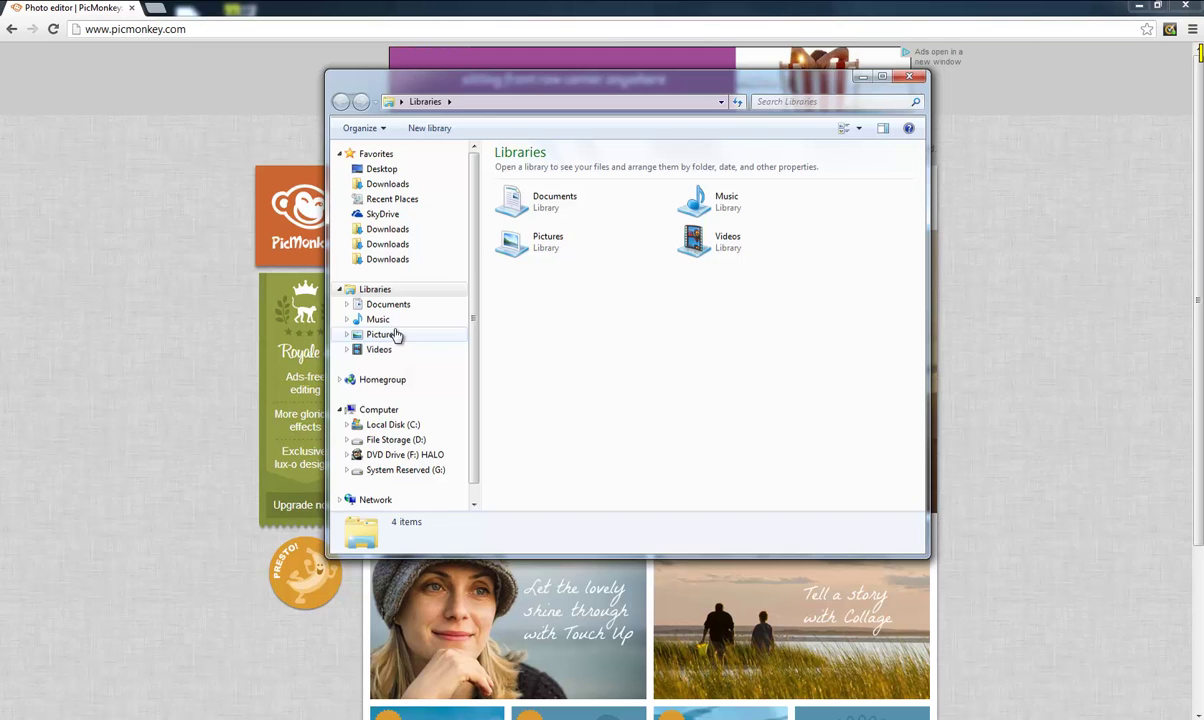
left_click(397, 335)
left_click_drag(600, 80, 0, 80)
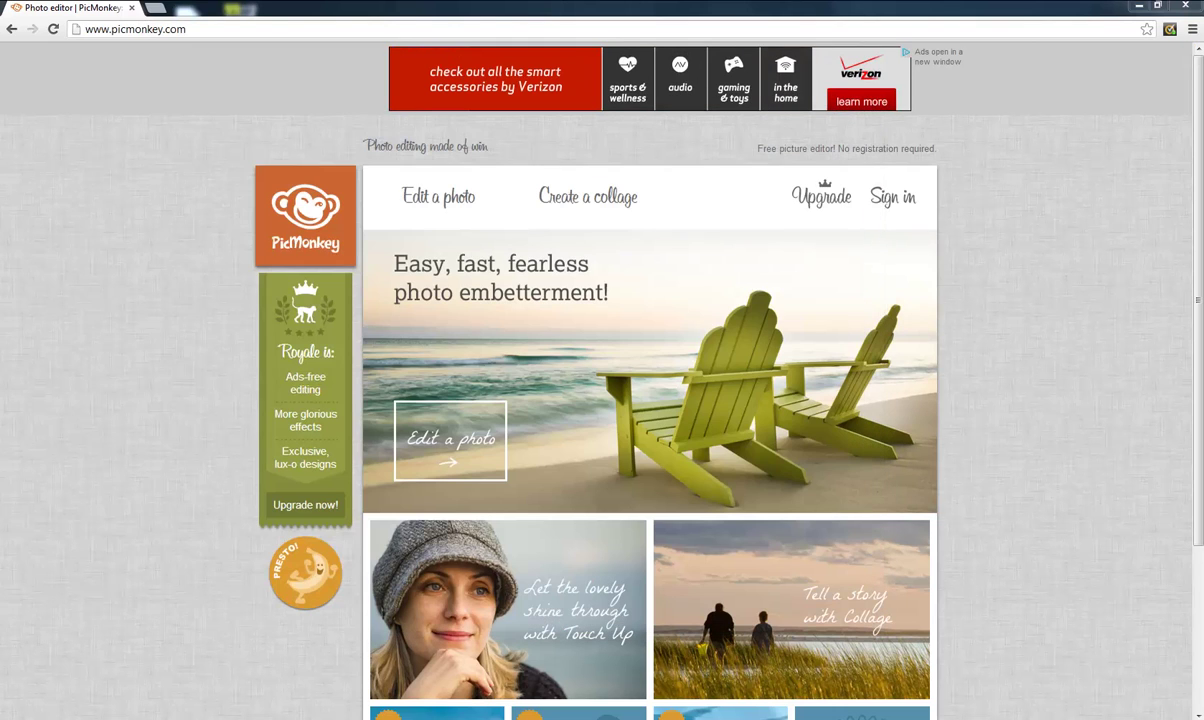
left_click_drag(5, 353, 450, 195)
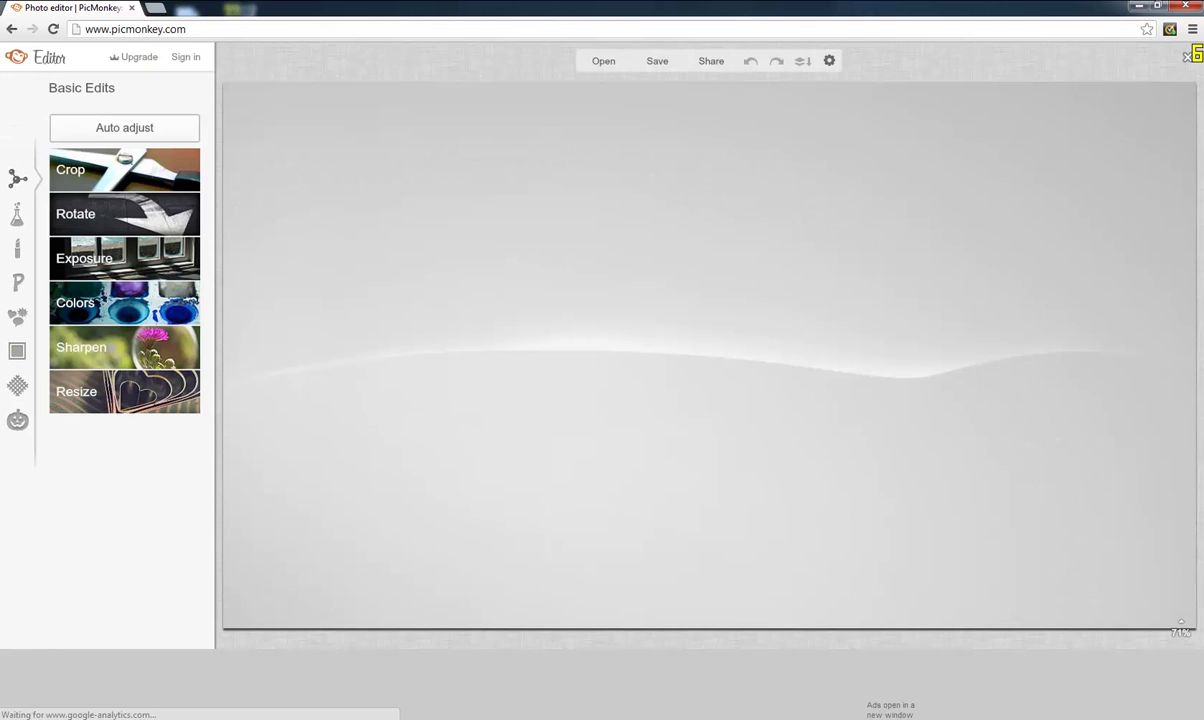
Step: Crop and scale the wallpaper to the 2560 x 1600 HDTV preset
left_click(116, 164)
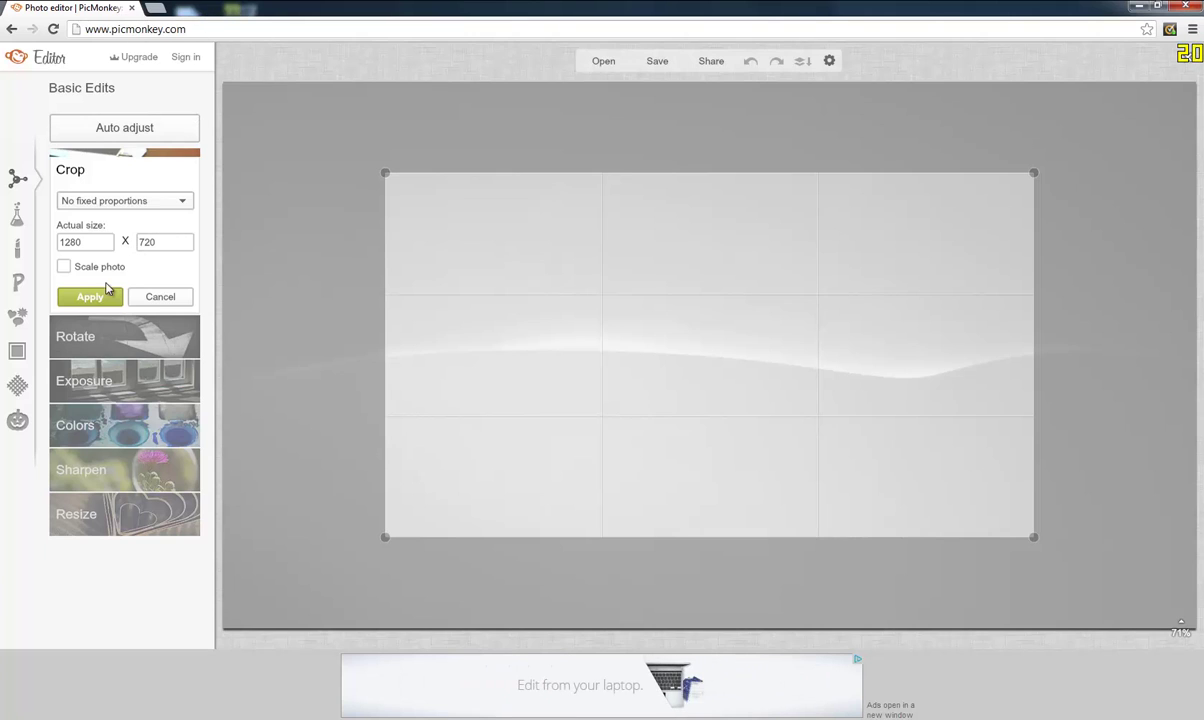
left_click(140, 200)
left_click(130, 212)
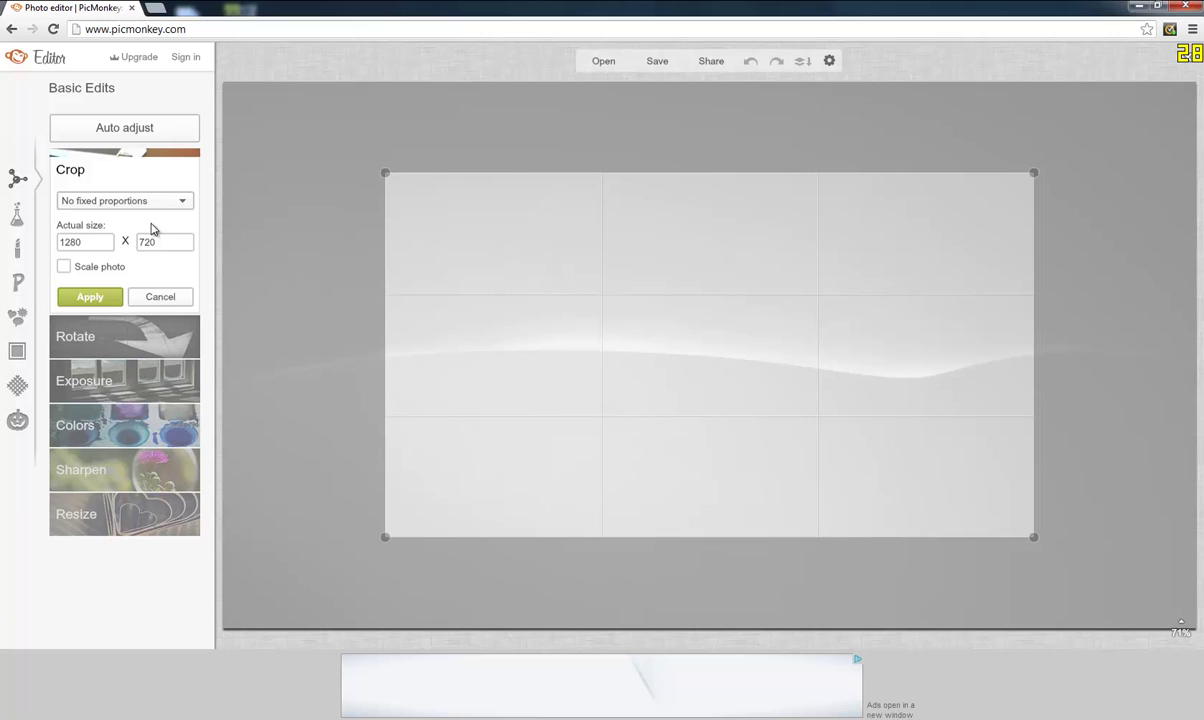
left_click(180, 201)
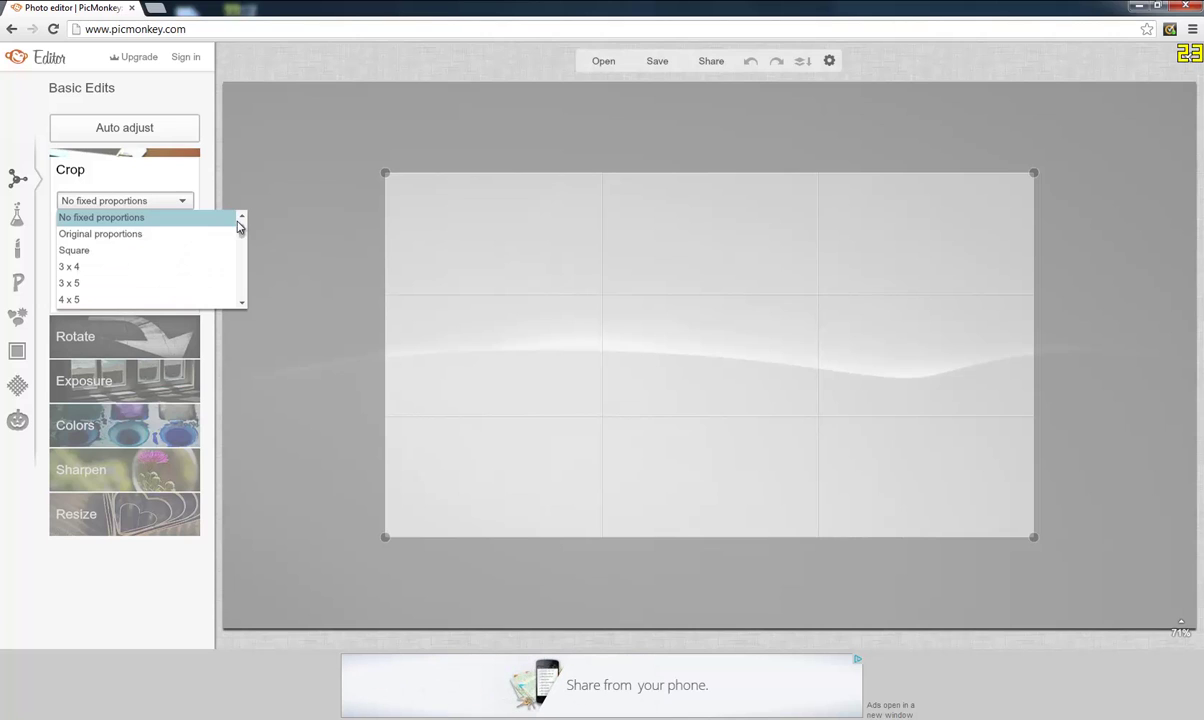
left_click_drag(243, 240, 243, 292)
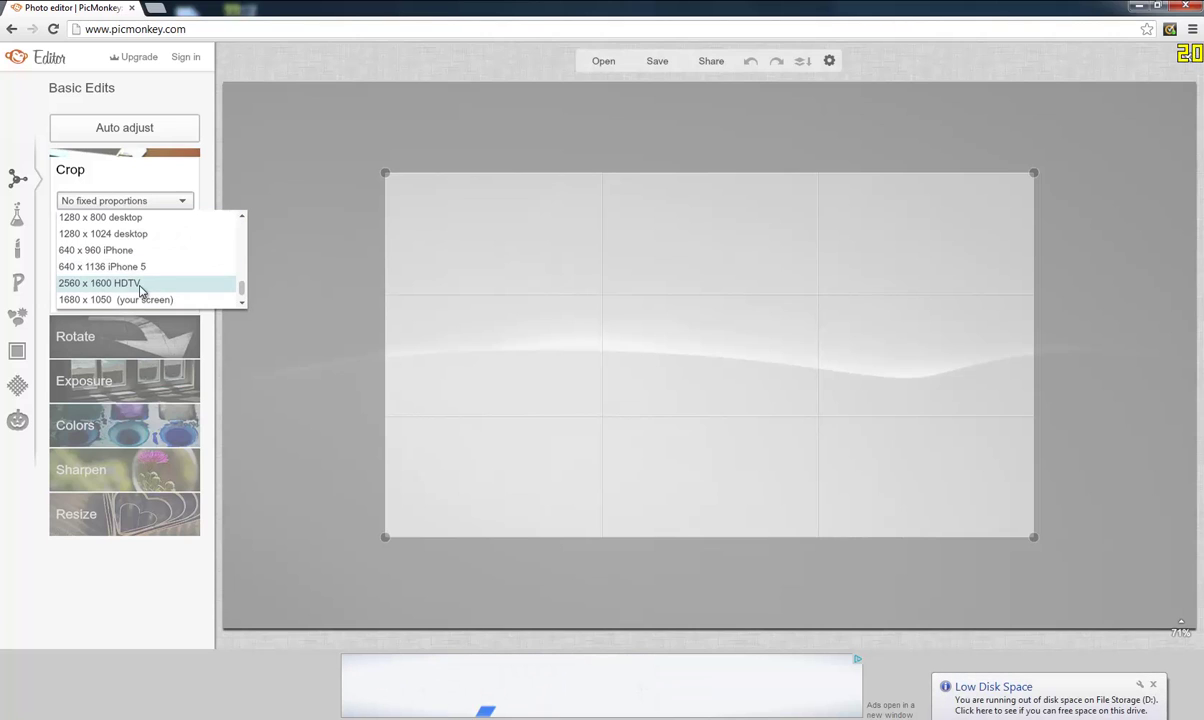
left_click(205, 284)
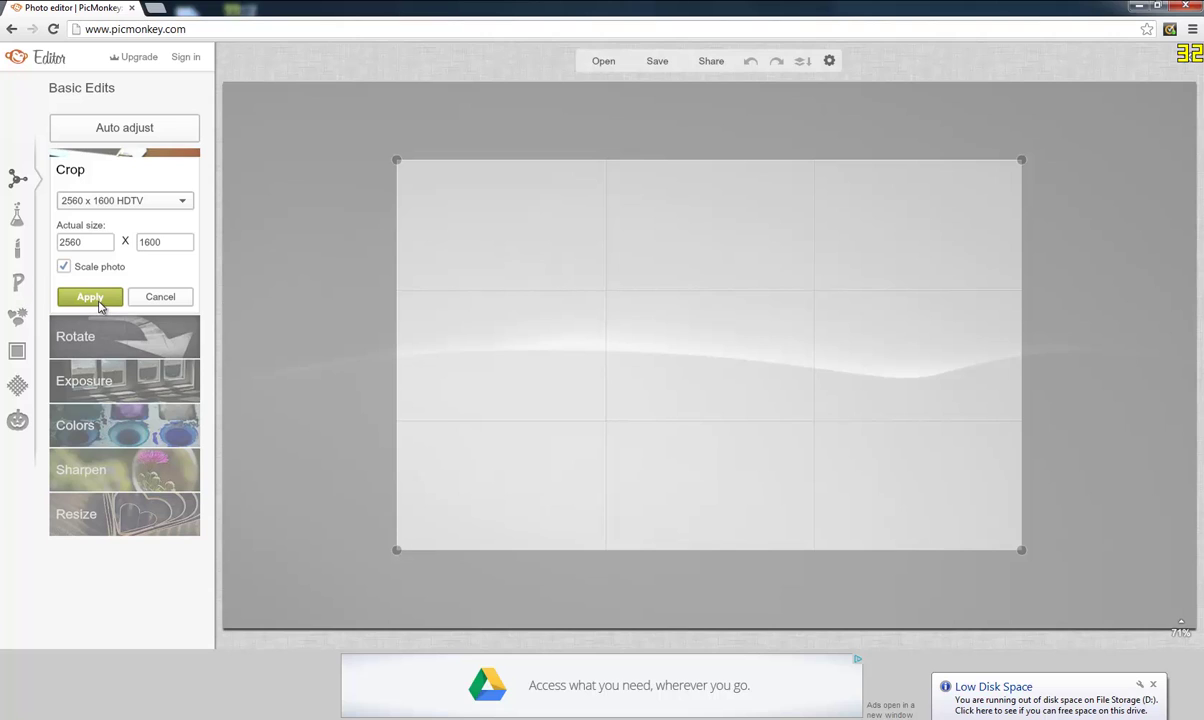
left_click(99, 304)
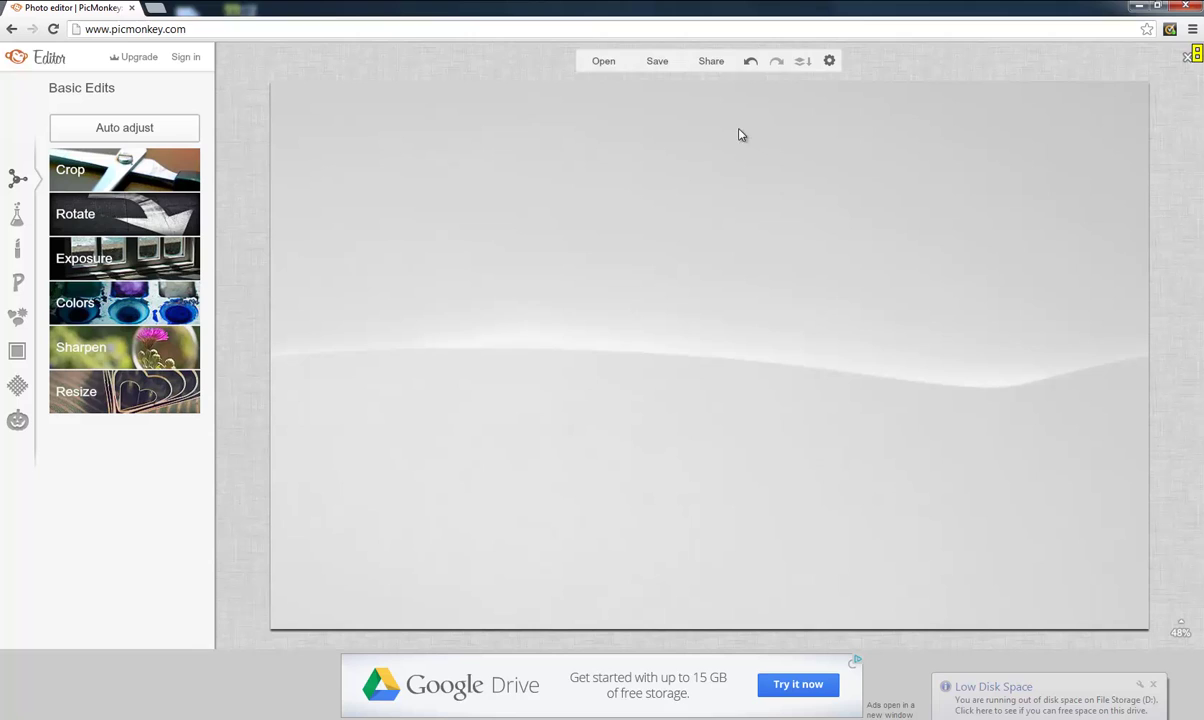
Step: Add the downloaded EVEREST logo PNG as an overlay from your own image
left_click(17, 320)
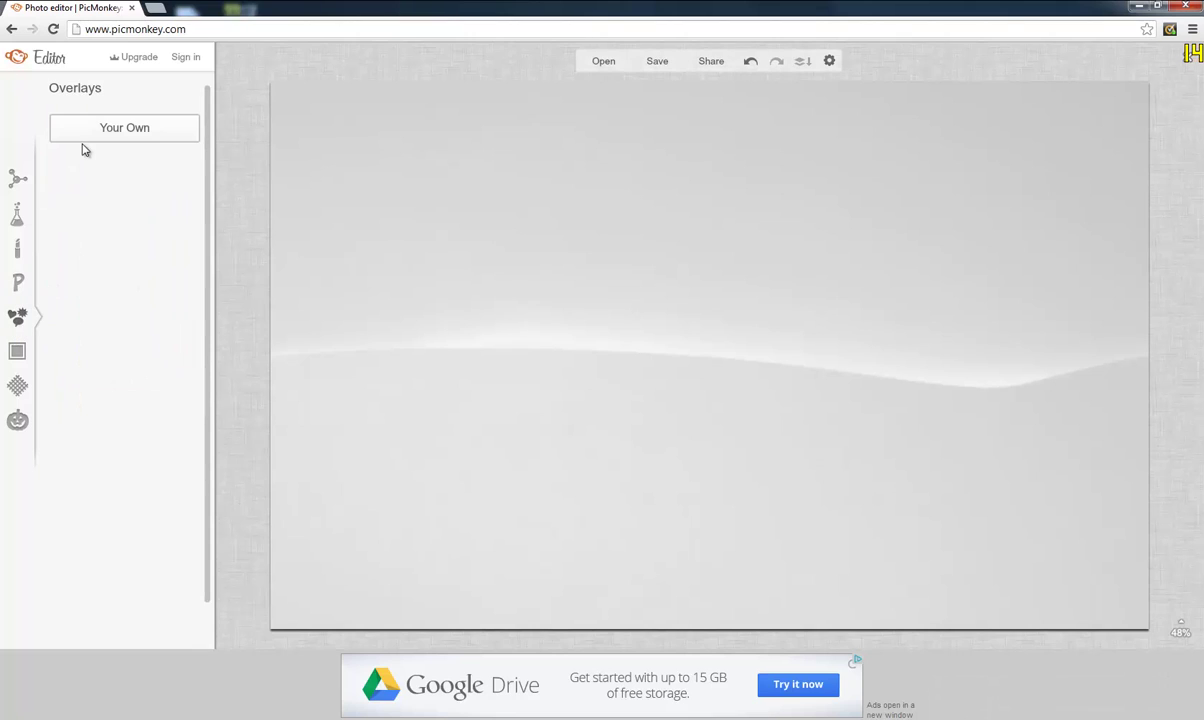
left_click(76, 126)
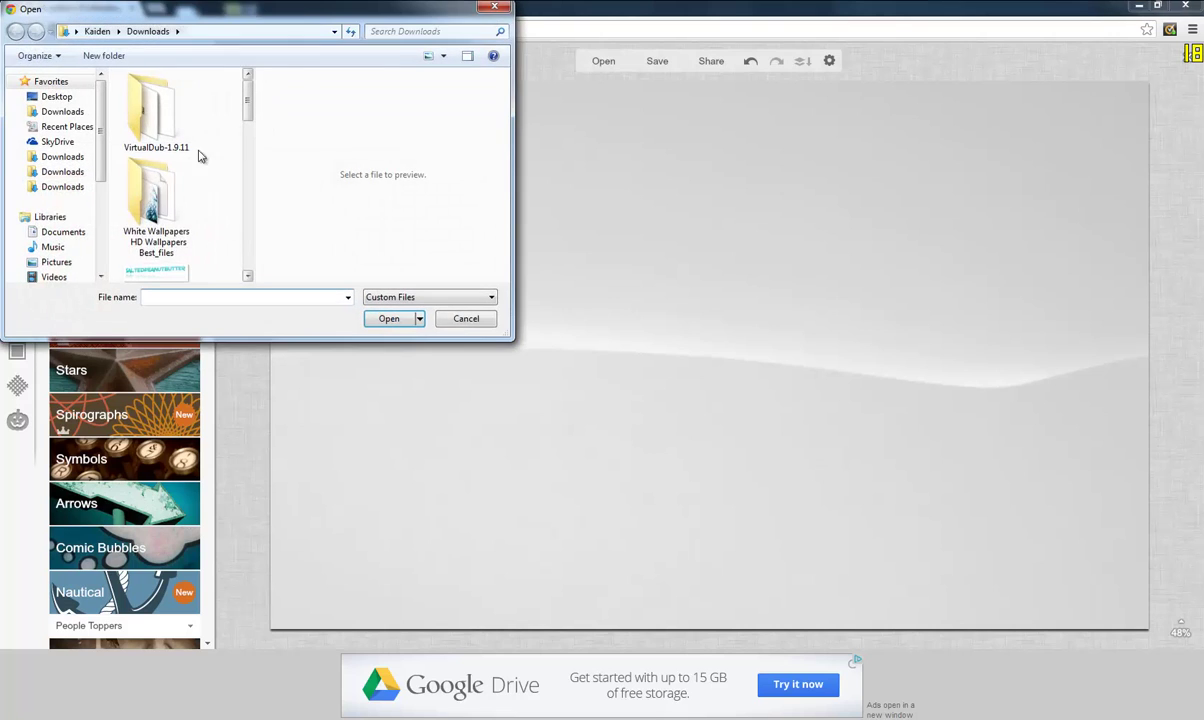
left_click_drag(243, 100, 243, 134)
double_click(180, 179)
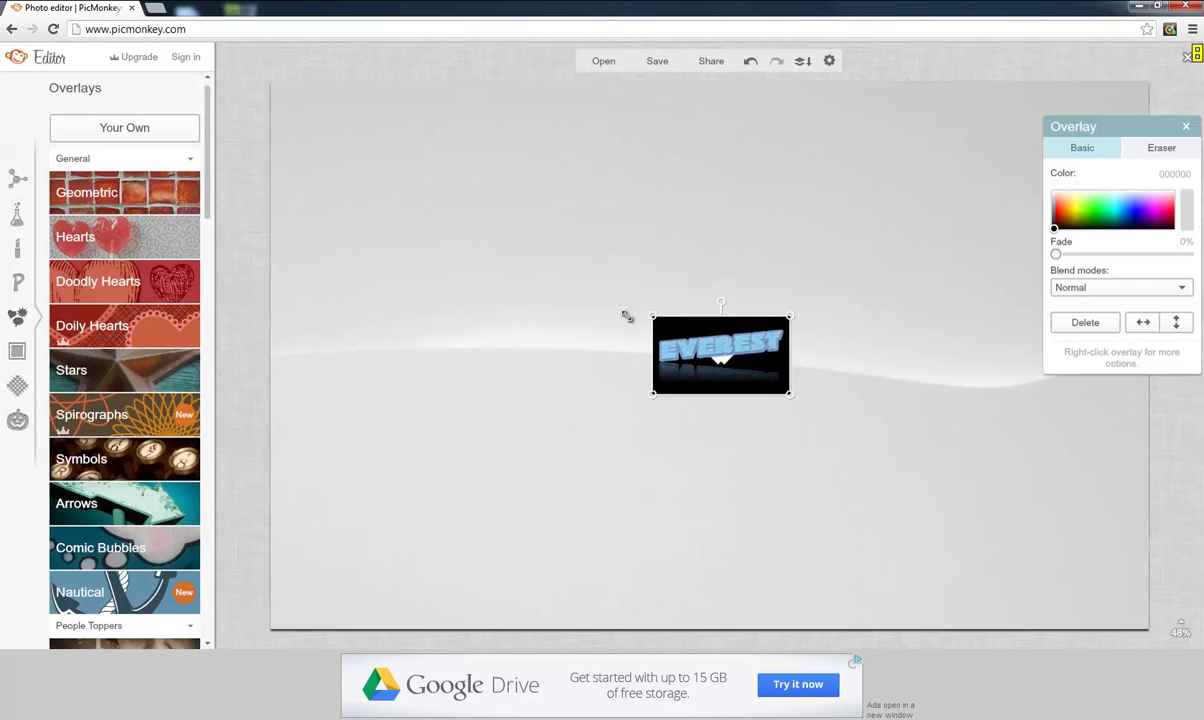
Step: Resize the EVEREST overlay with its handles and centre it on the canvas
left_click_drag(626, 316, 431, 303)
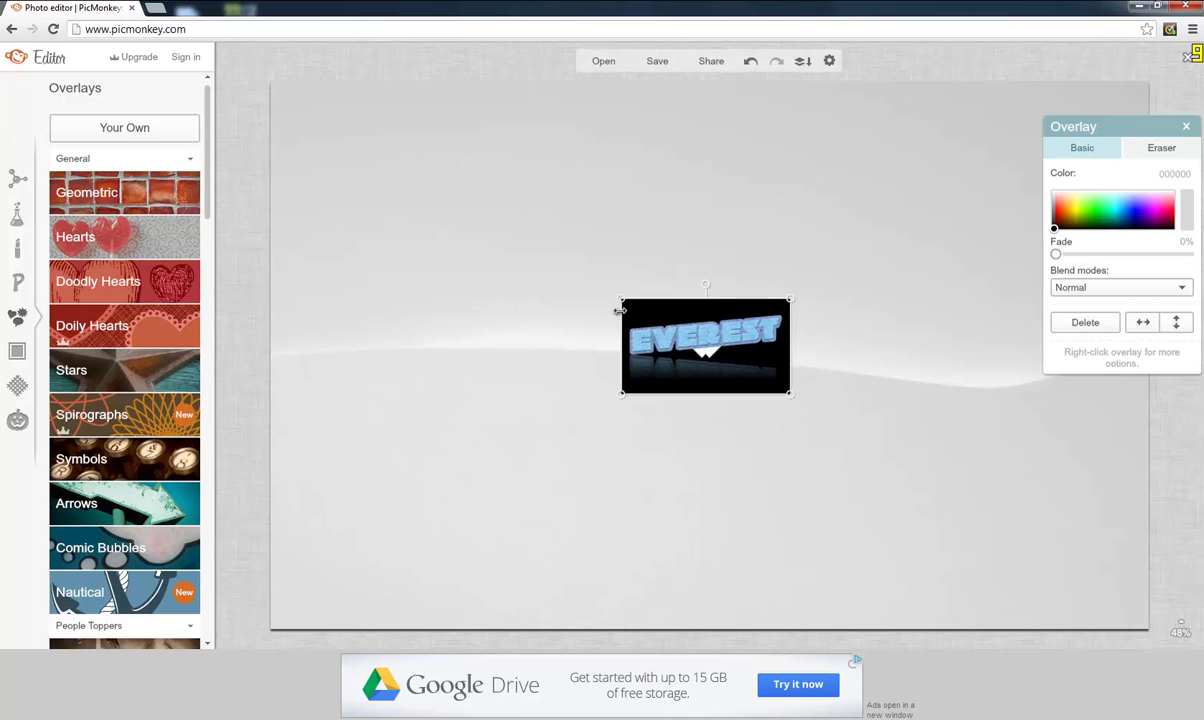
left_click_drag(615, 309, 450, 264)
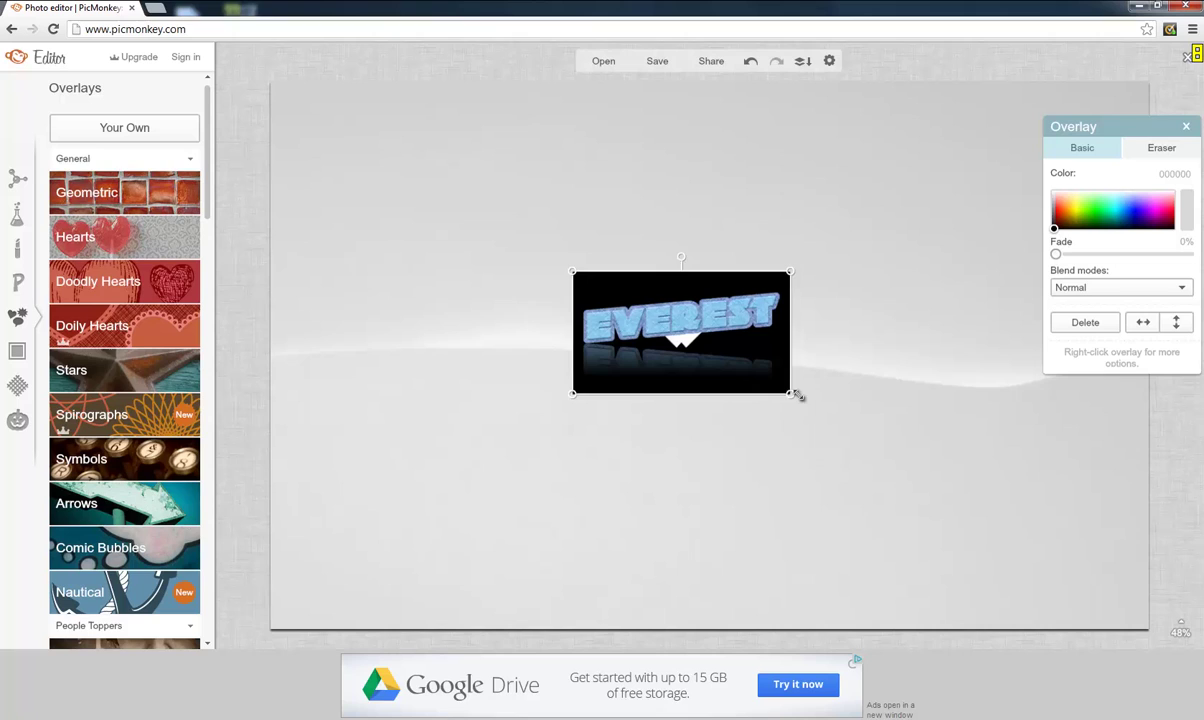
left_click_drag(797, 395, 1037, 451)
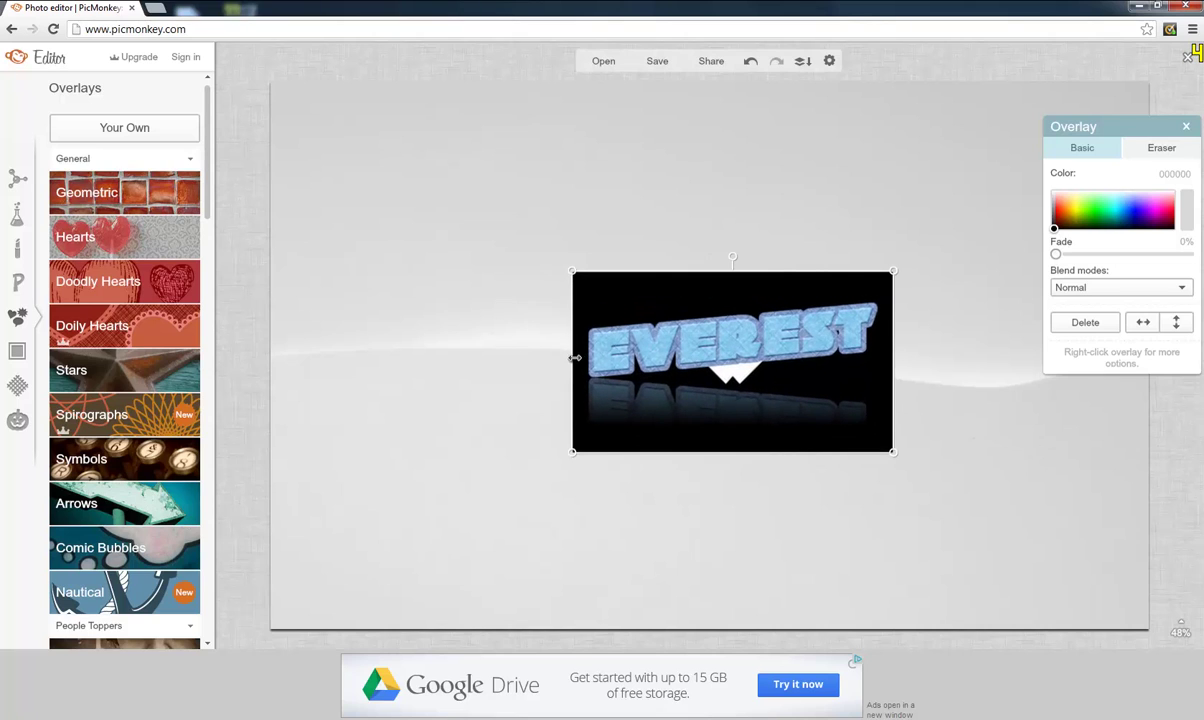
left_click_drag(575, 357, 503, 344)
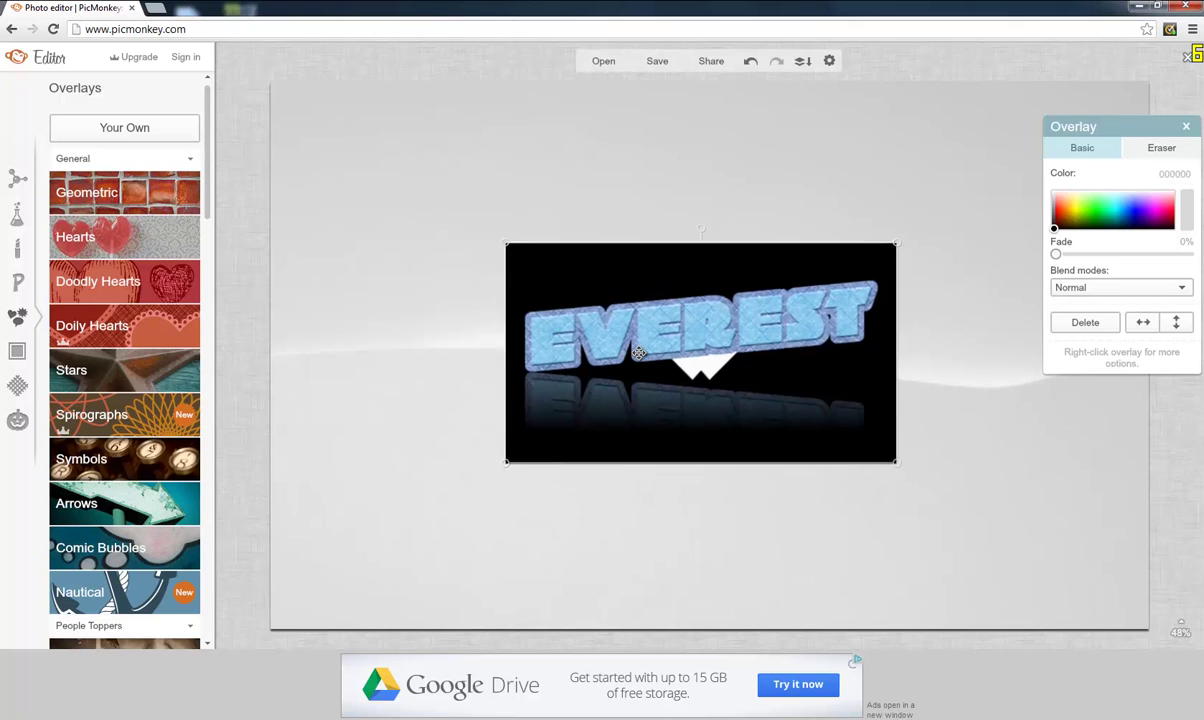
left_click_drag(638, 352, 631, 332)
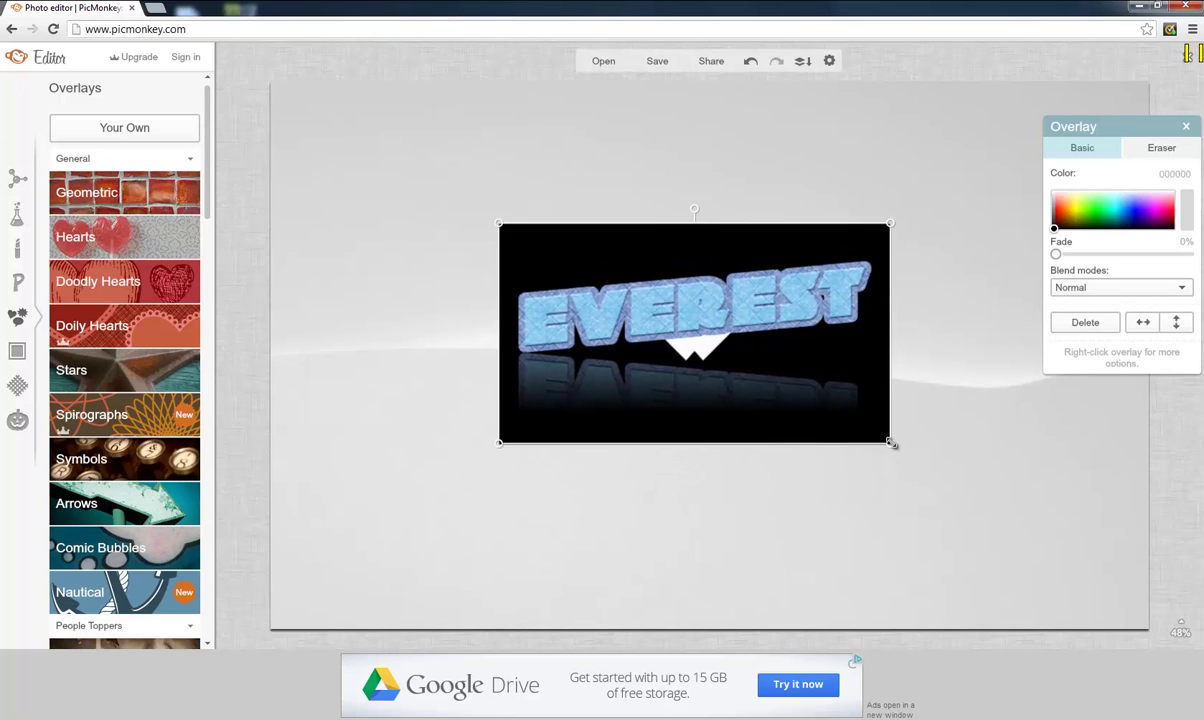
left_click_drag(893, 443, 847, 395)
mouse_move(704, 331)
left_mouse_down()
mouse_move(765, 355)
mouse_move(742, 362)
mouse_move(755, 370)
mouse_move(713, 341)
left_mouse_up()
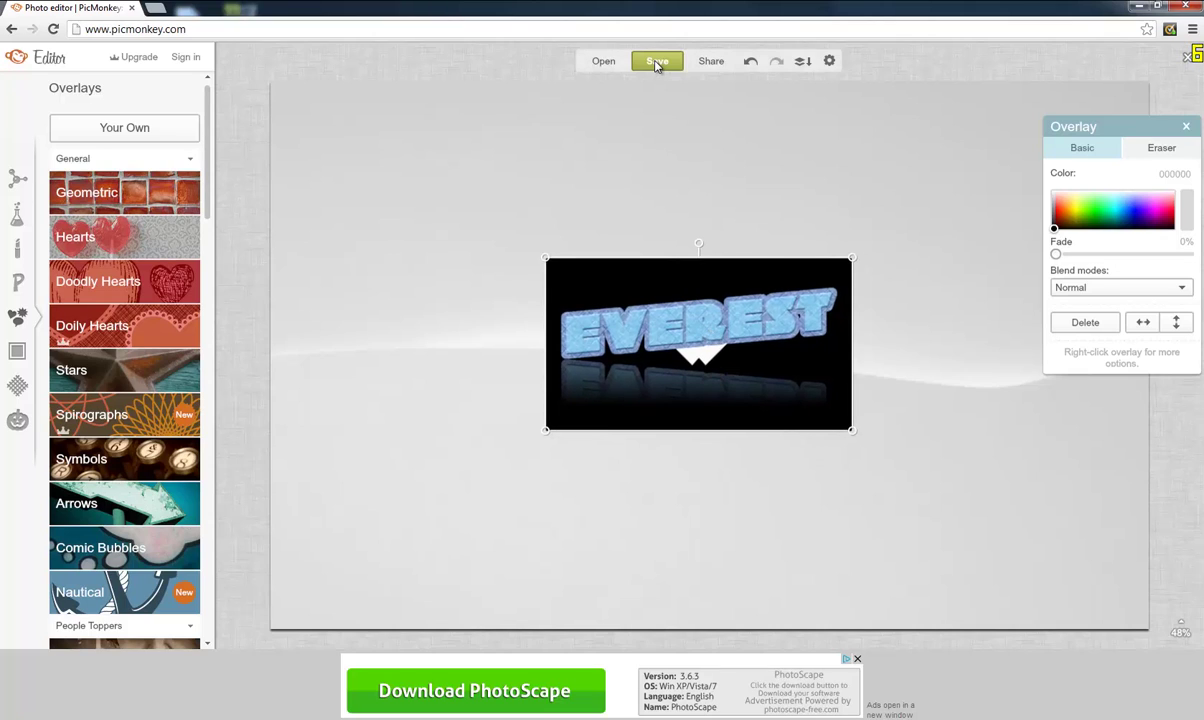
Step: Save the banner at Pierce quality to Downloads as white-wave_00319905 (1).jpg, replacing the existing file
left_click(656, 62)
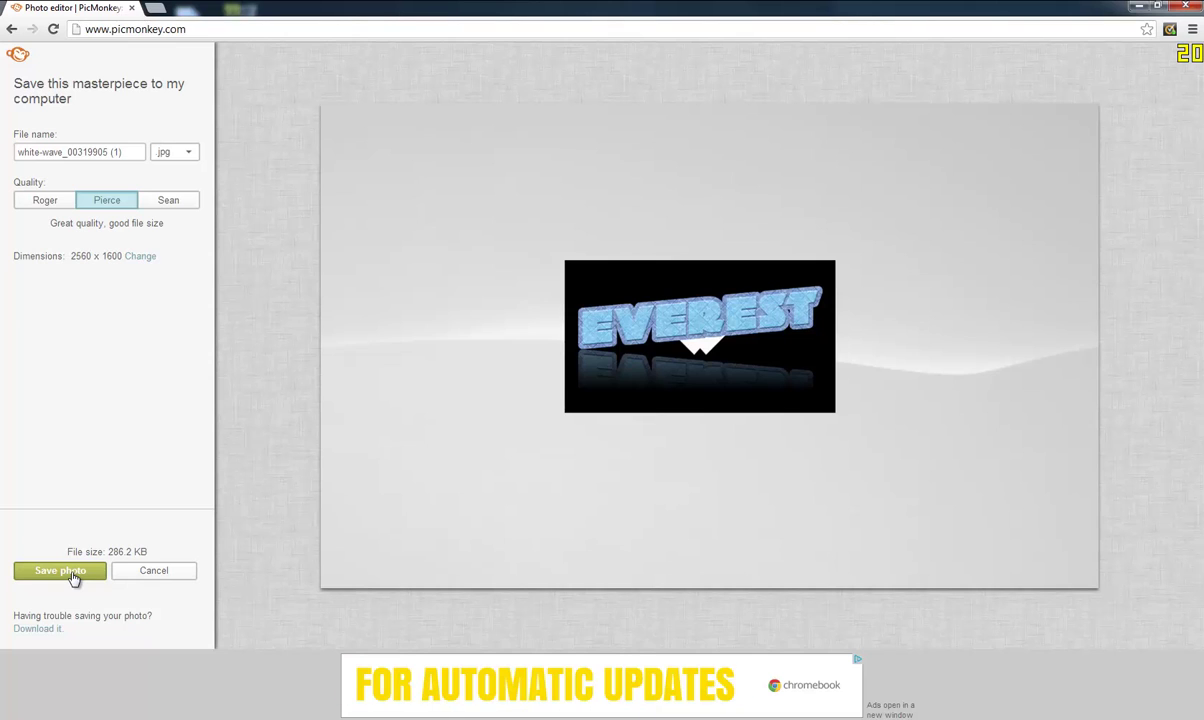
left_click(60, 571)
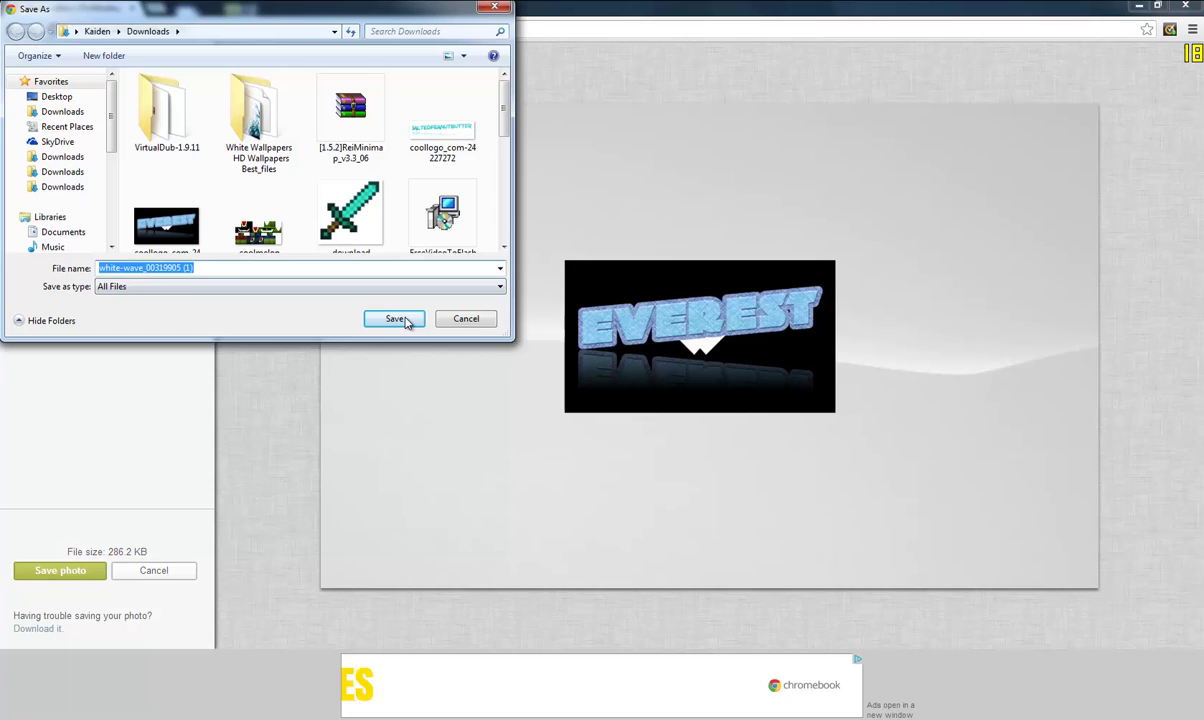
left_click(396, 319)
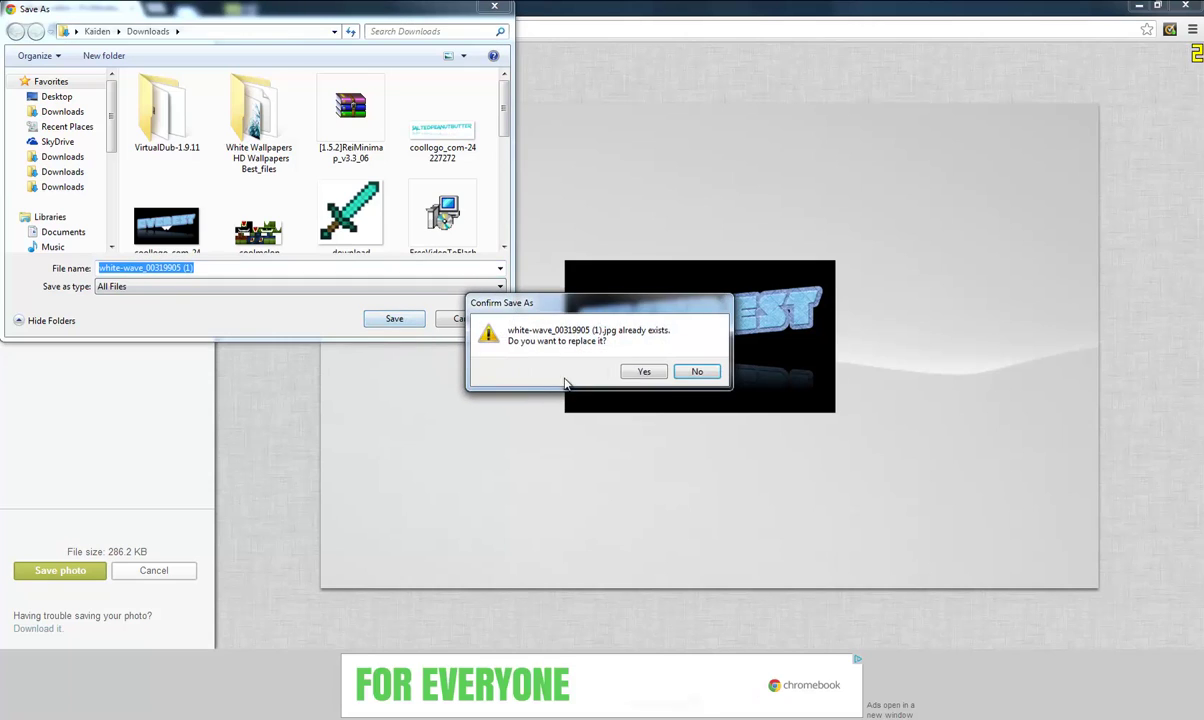
left_click(692, 372)
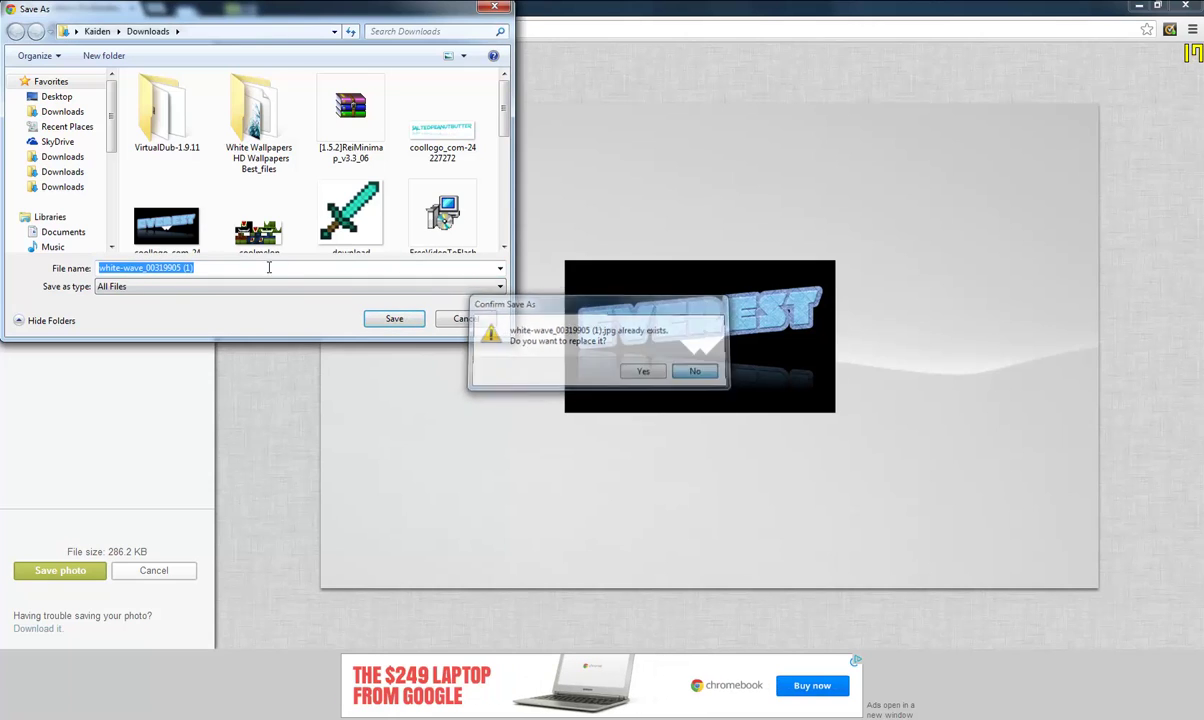
left_click(396, 319)
left_click(646, 374)
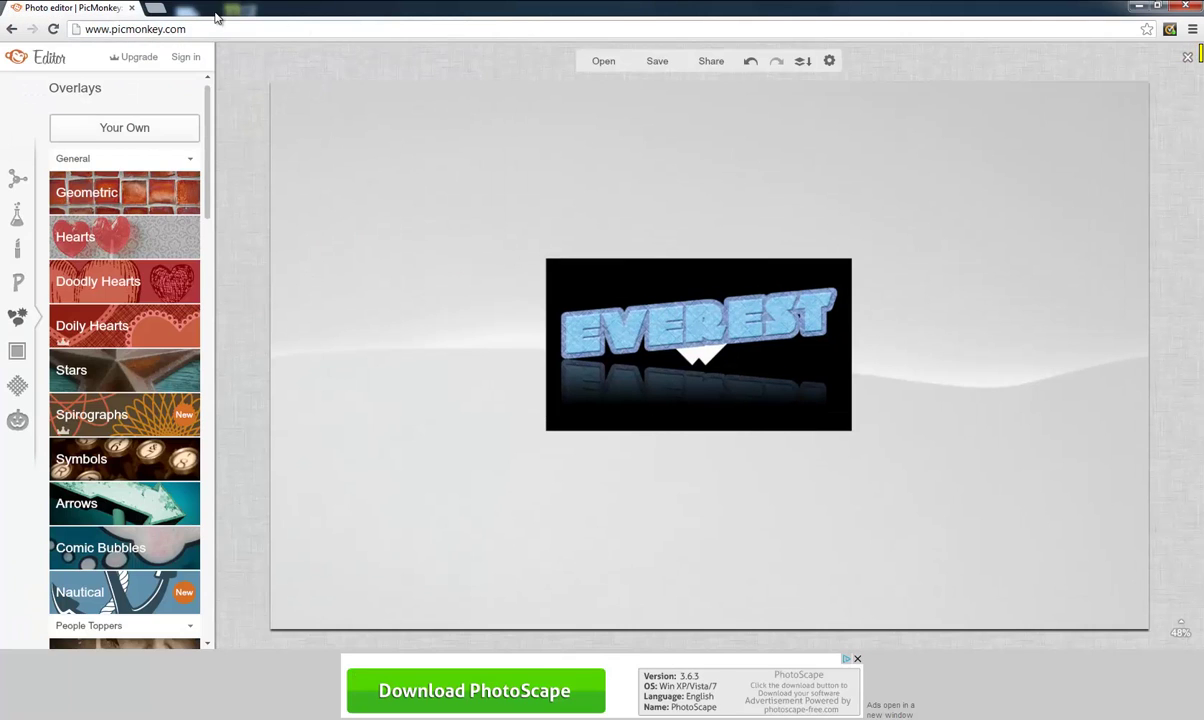
Step: Load youtube.com and choose My Channel from the account menu
left_click(150, 29)
type("y")
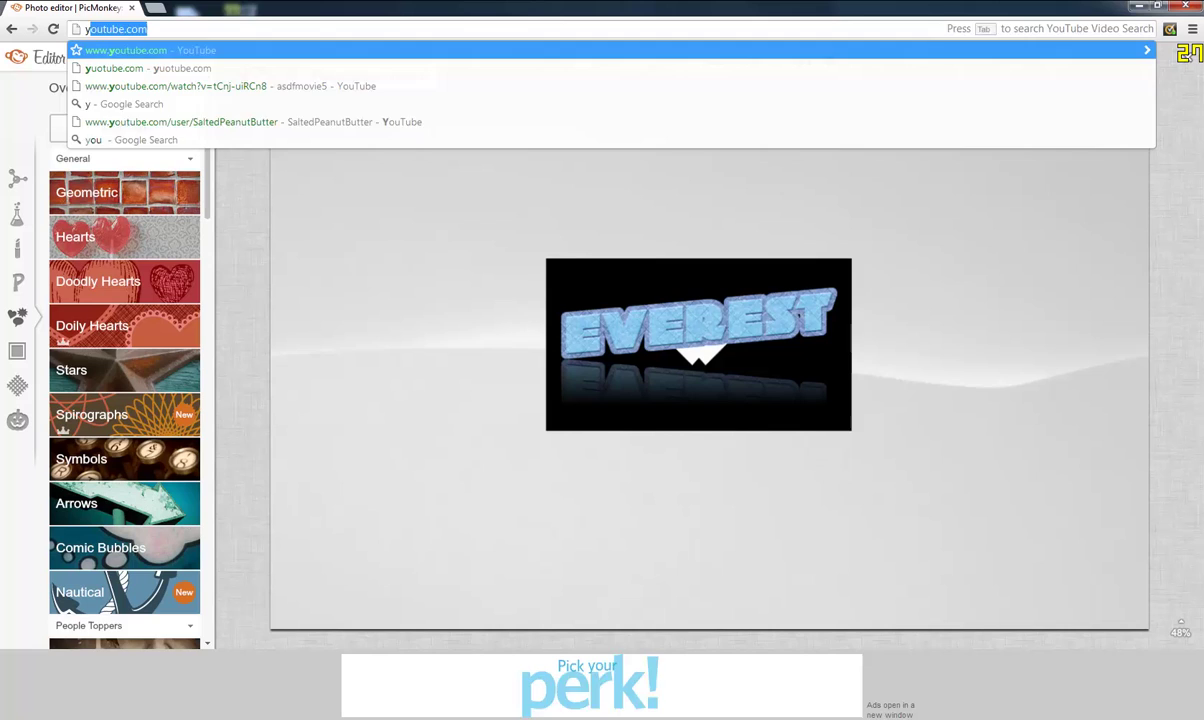
type("ou")
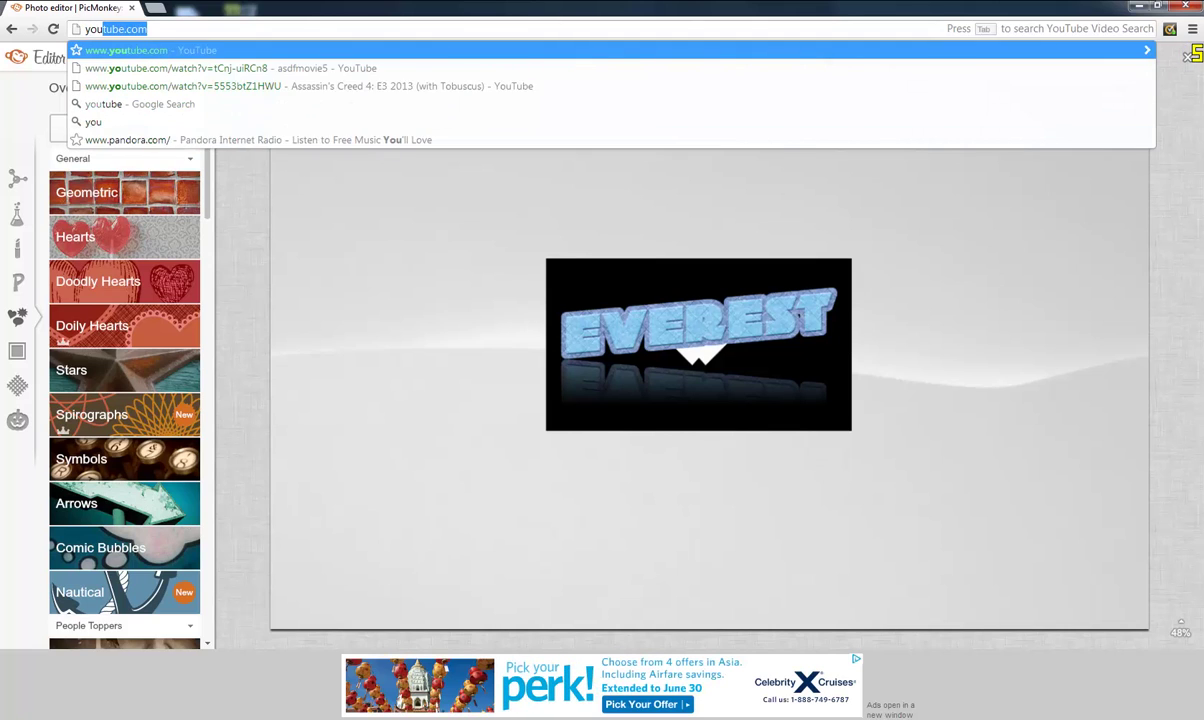
key("Return")
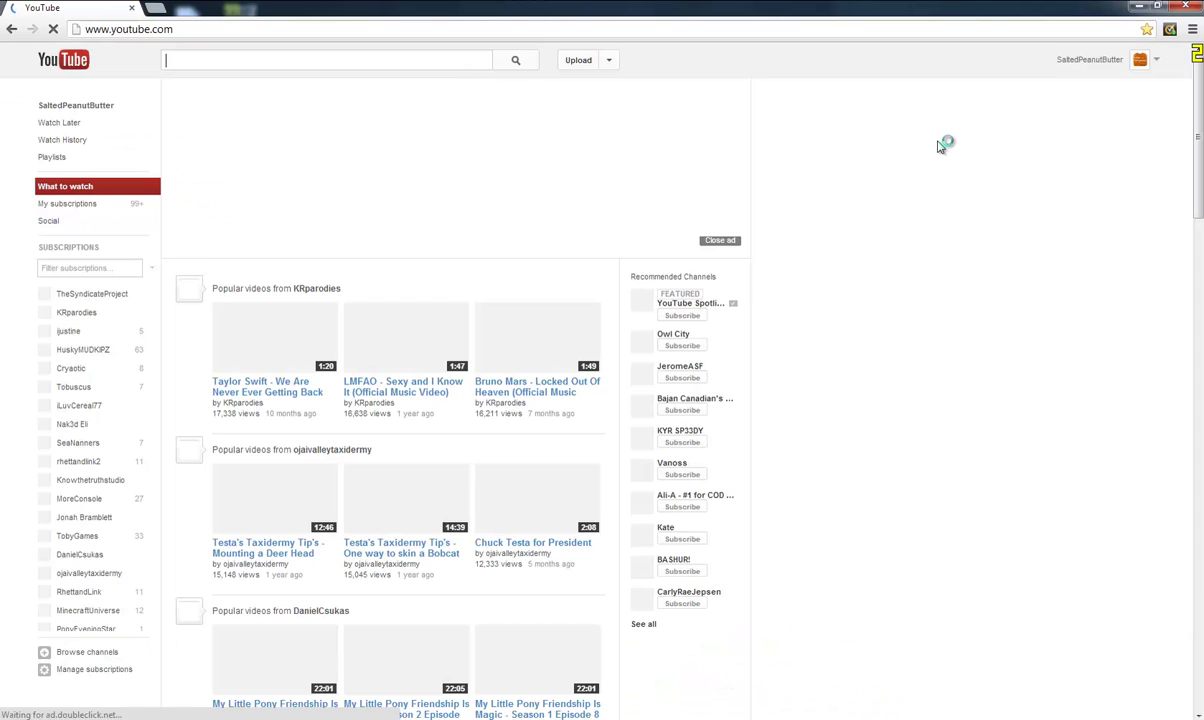
left_click(1157, 63)
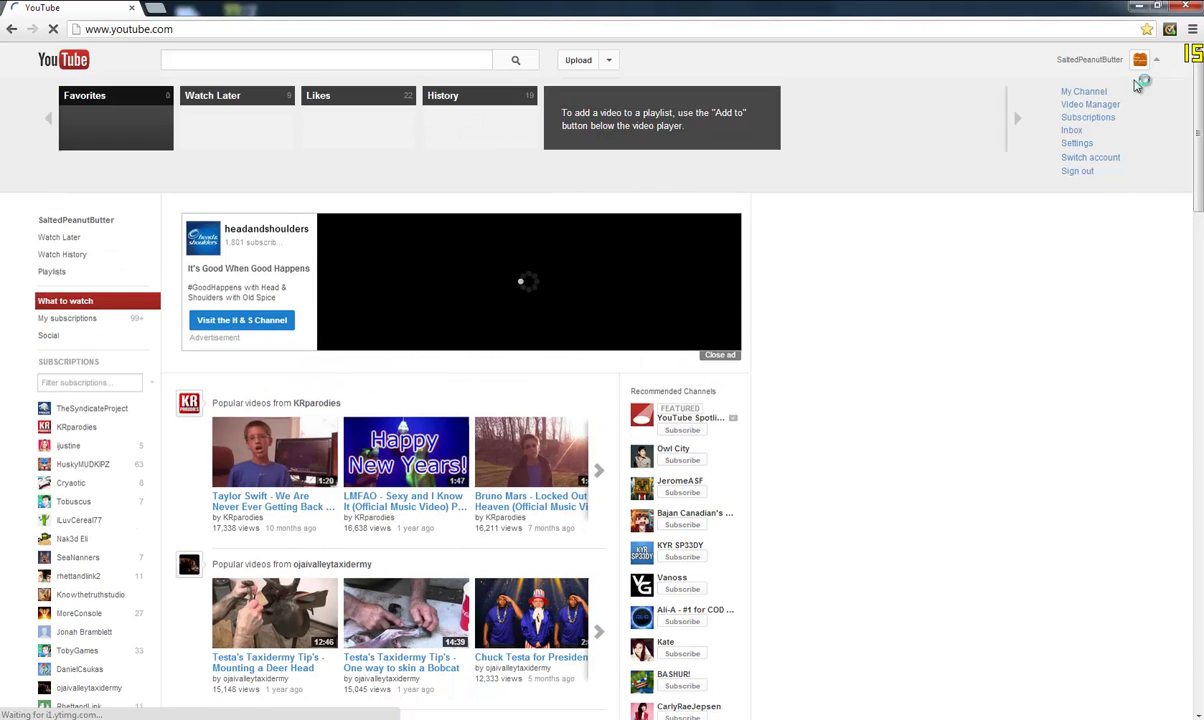
left_click(1093, 62)
left_click(1093, 62)
left_click(1092, 93)
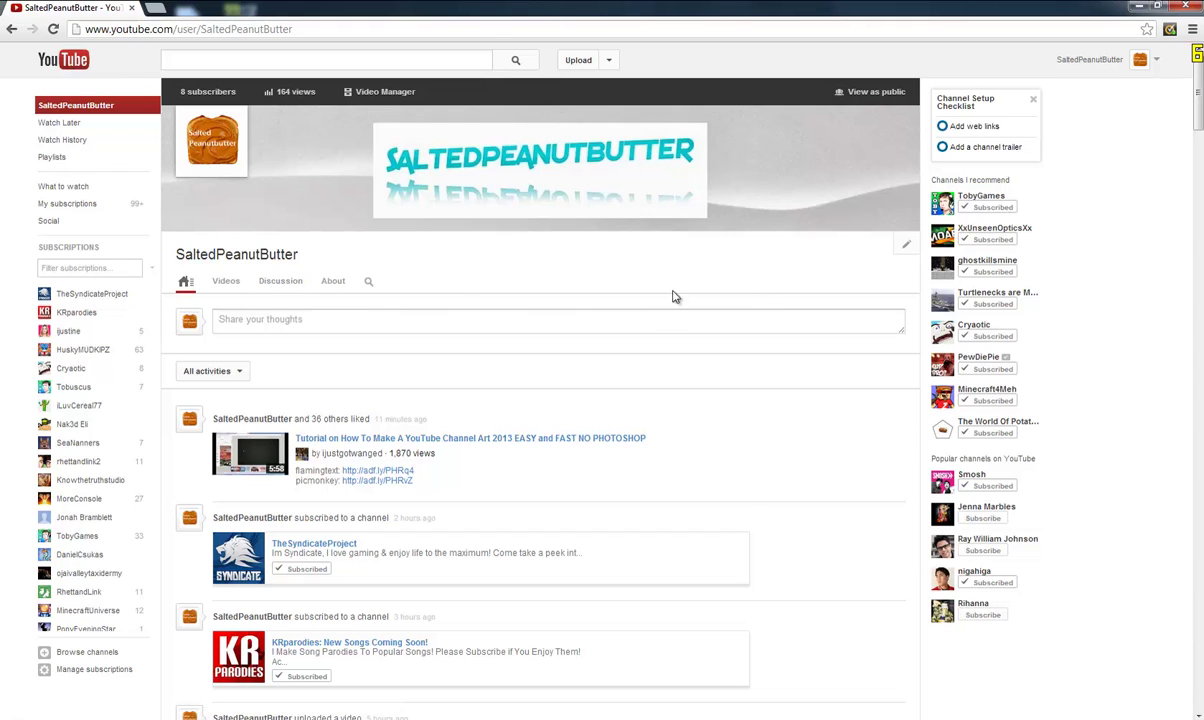
Step: Edit the channel art and upload the coollogo image from the computer
left_click(907, 121)
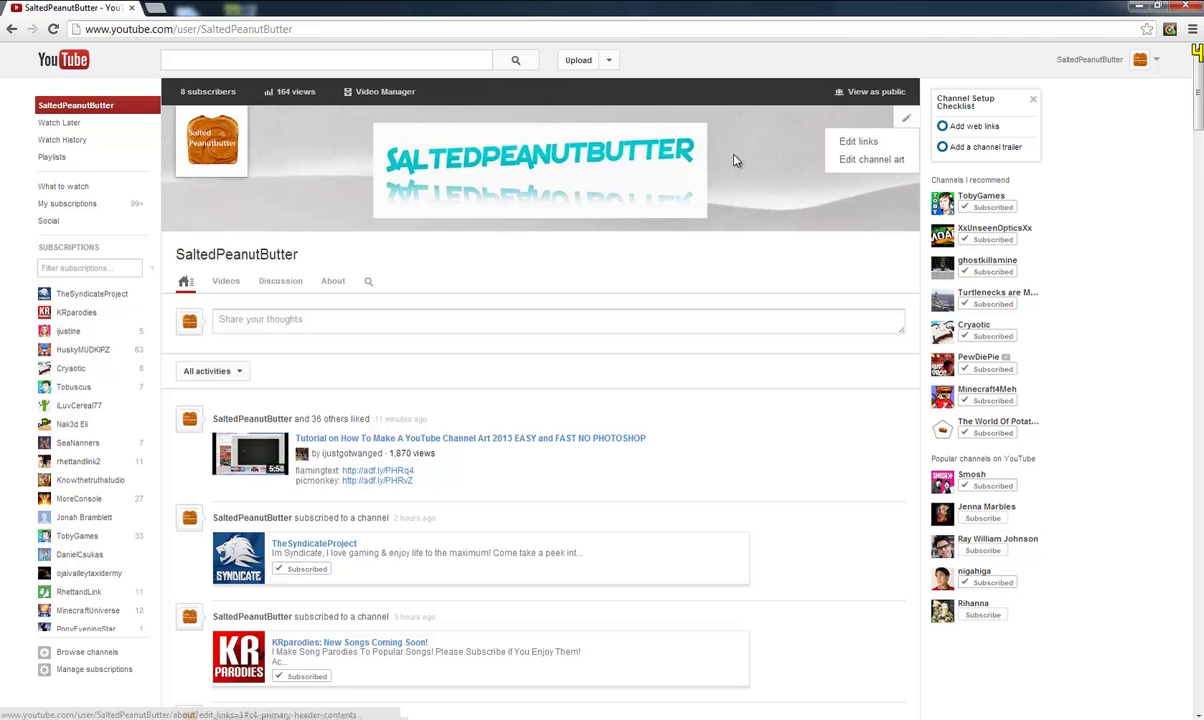
left_click(886, 160)
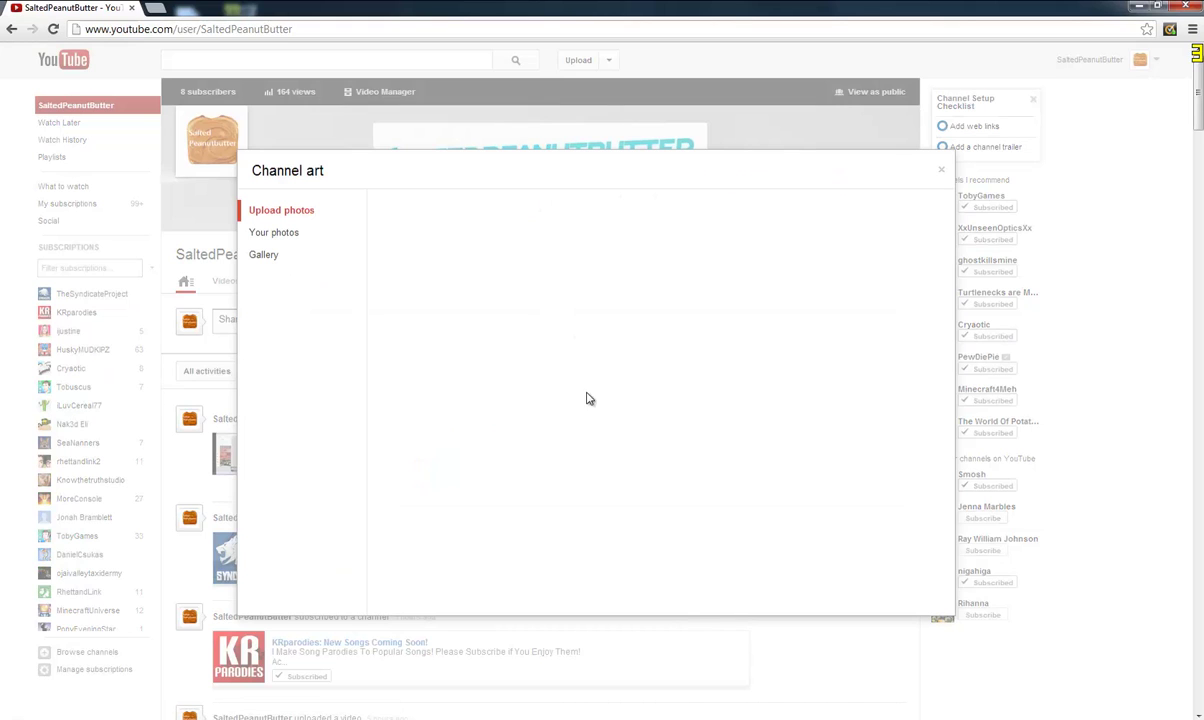
left_click(648, 412)
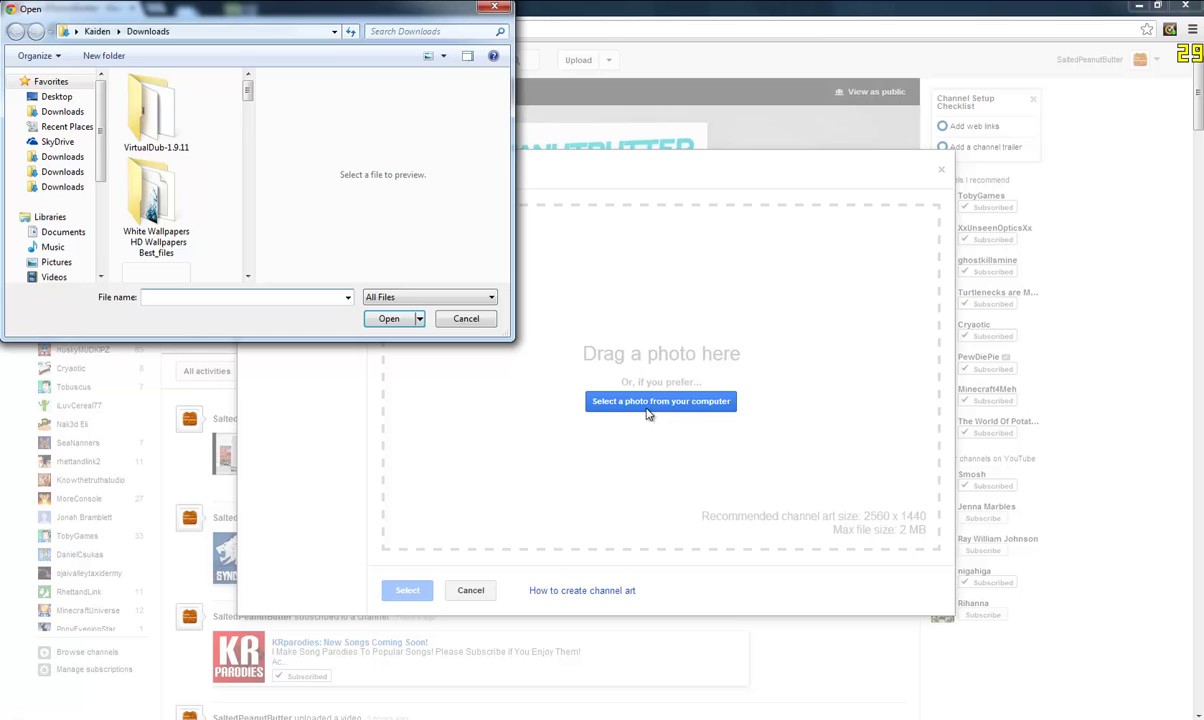
left_click_drag(250, 105, 250, 113)
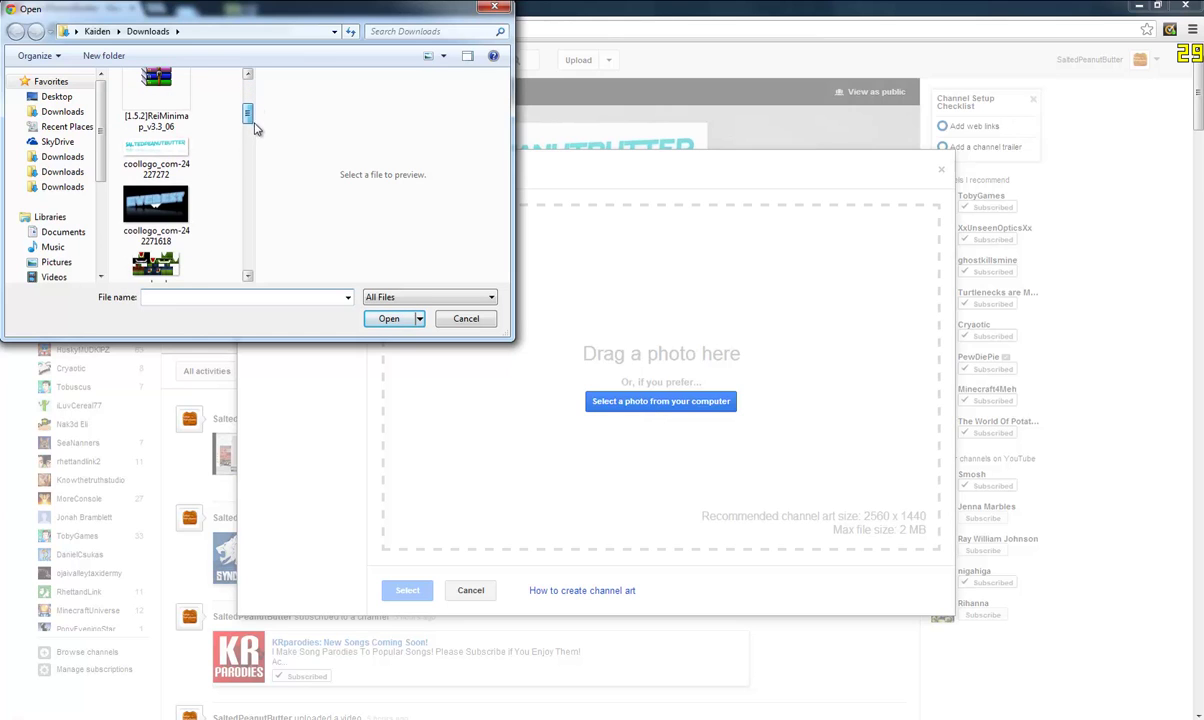
double_click(170, 208)
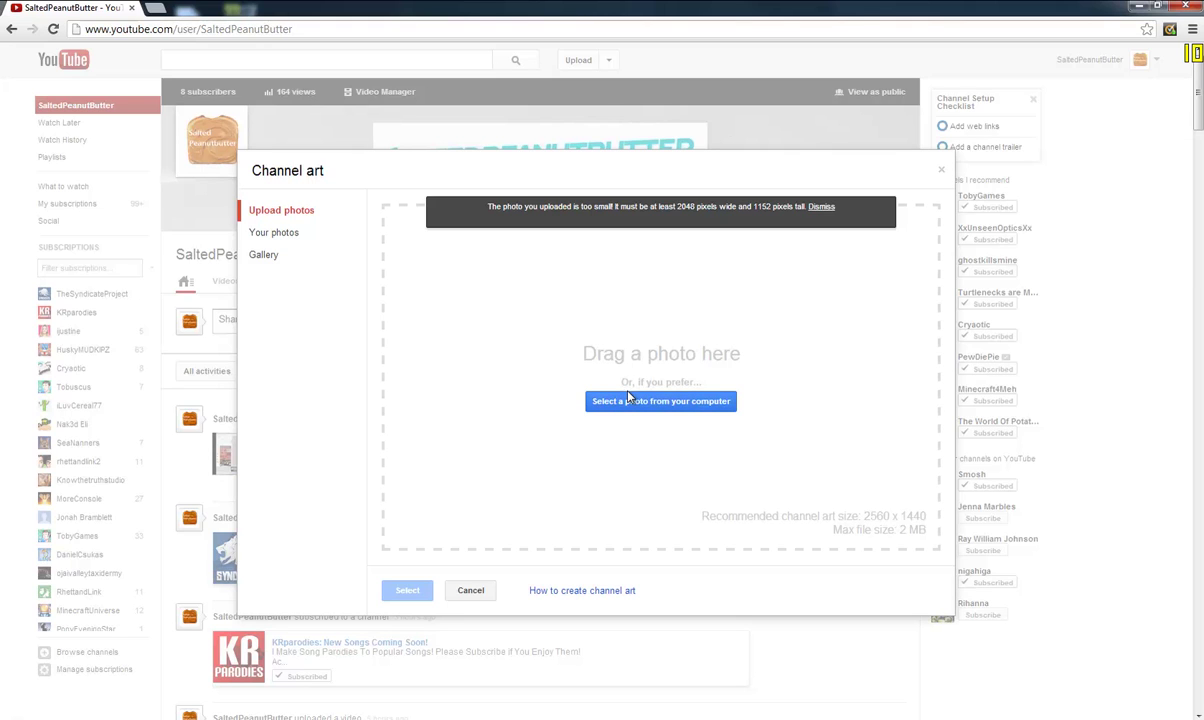
Step: Replace it by uploading white-wave_00319905 (1) from the Downloads folder
left_click(628, 400)
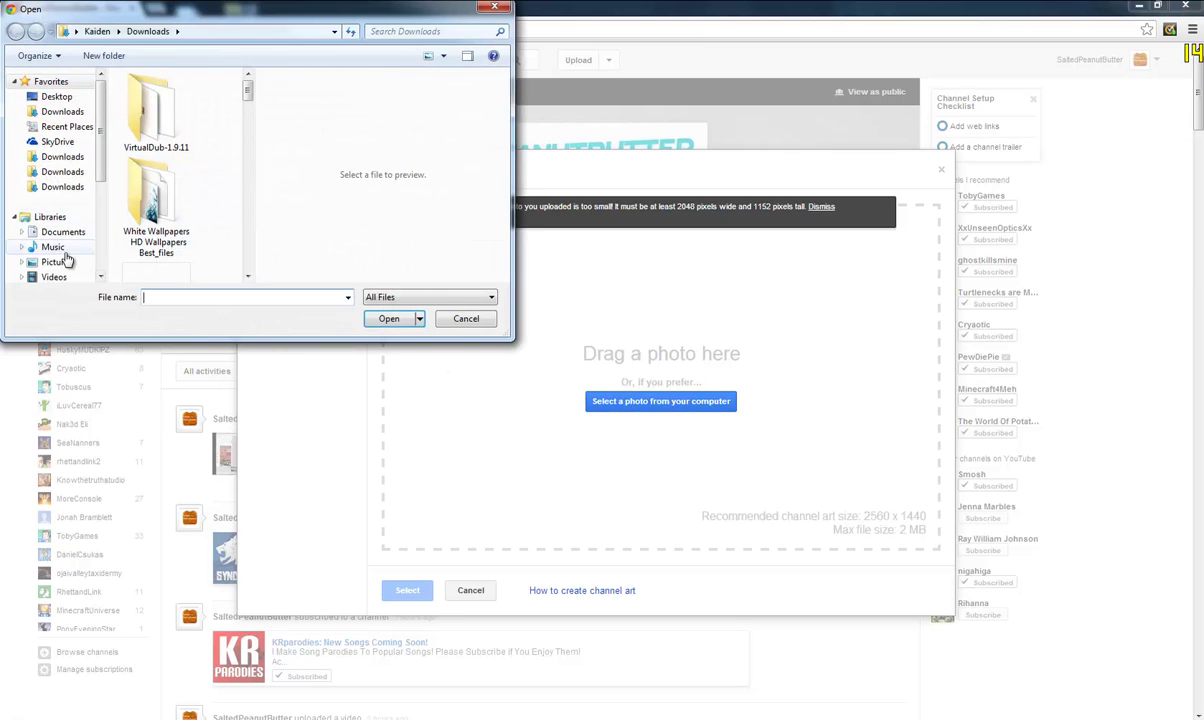
left_click(56, 262)
left_click(55, 157)
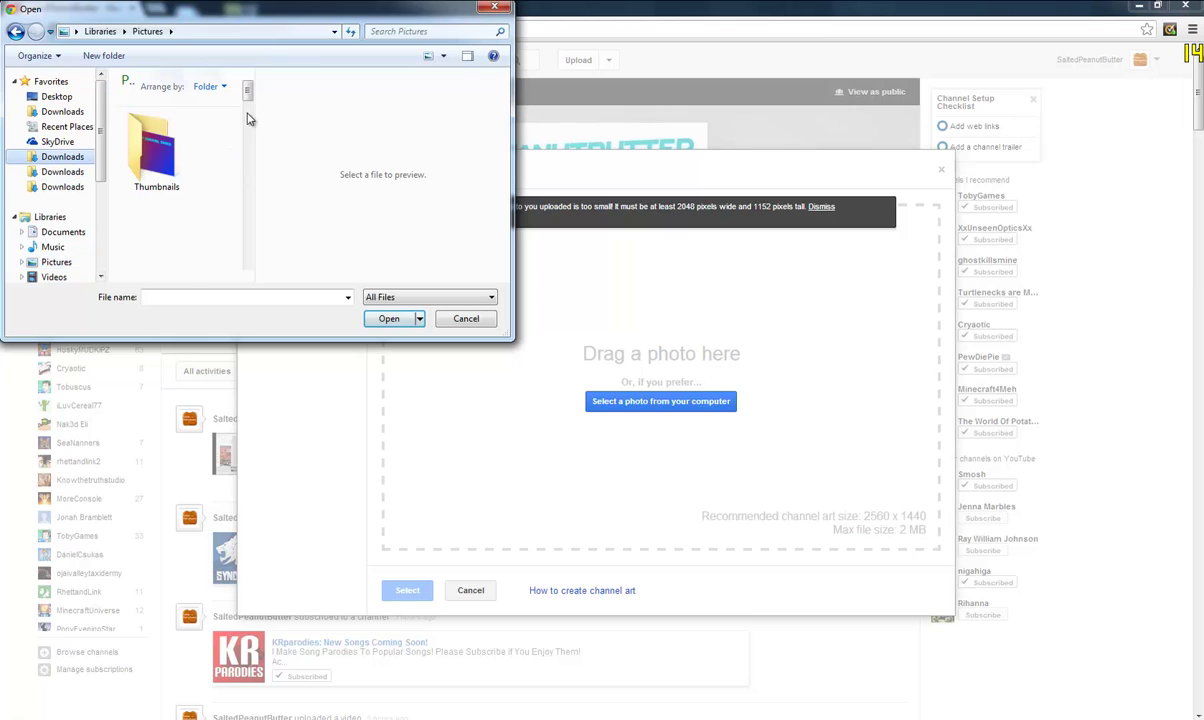
left_click_drag(247, 92, 255, 223)
left_click(175, 232)
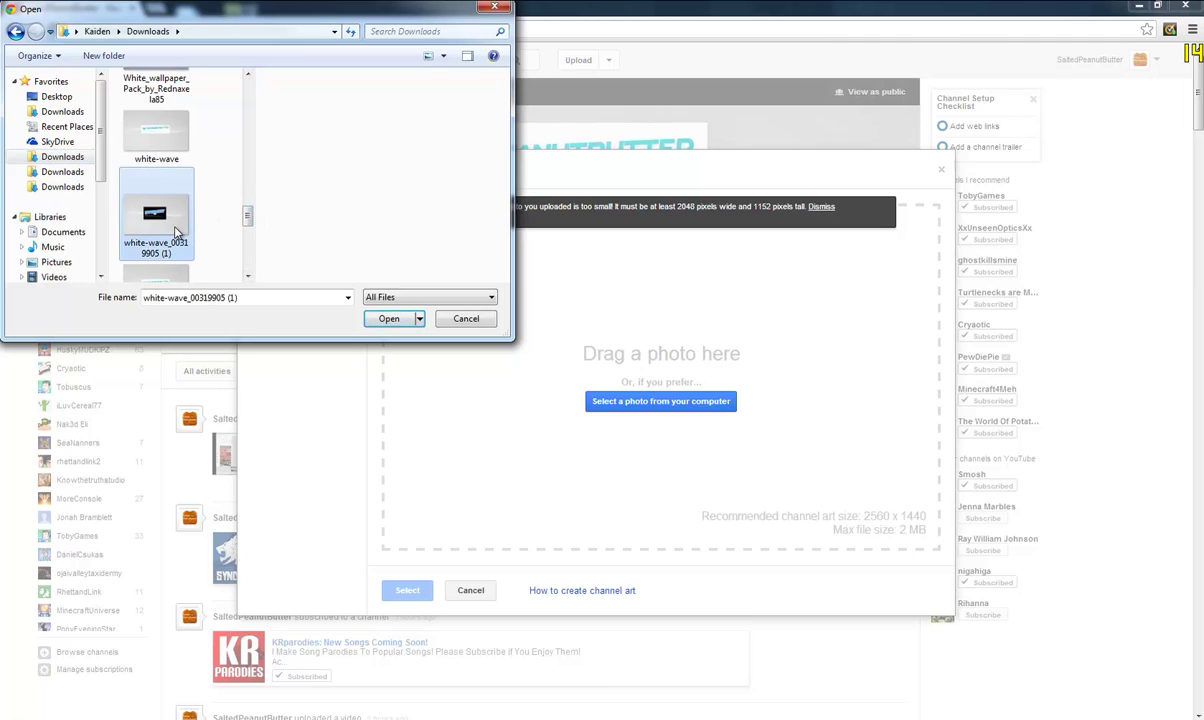
left_click(389, 318)
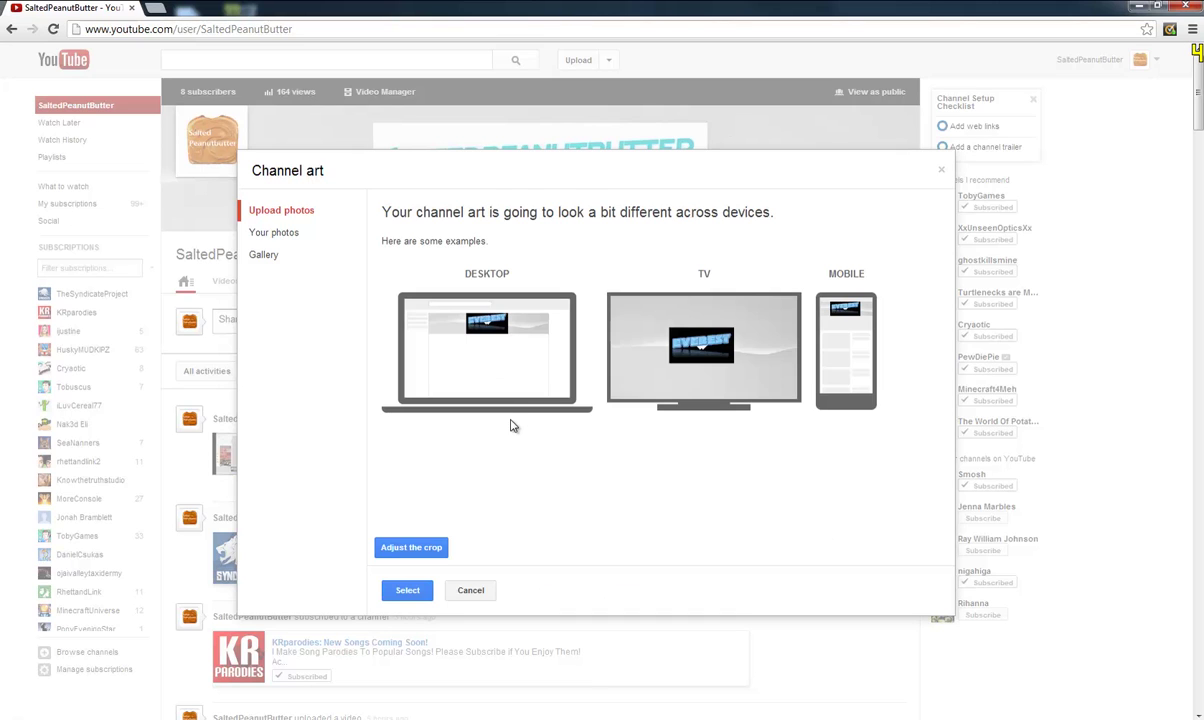
Step: Shift the banner crop area slightly upward and apply the cropped EVEREST channel art
left_click(415, 547)
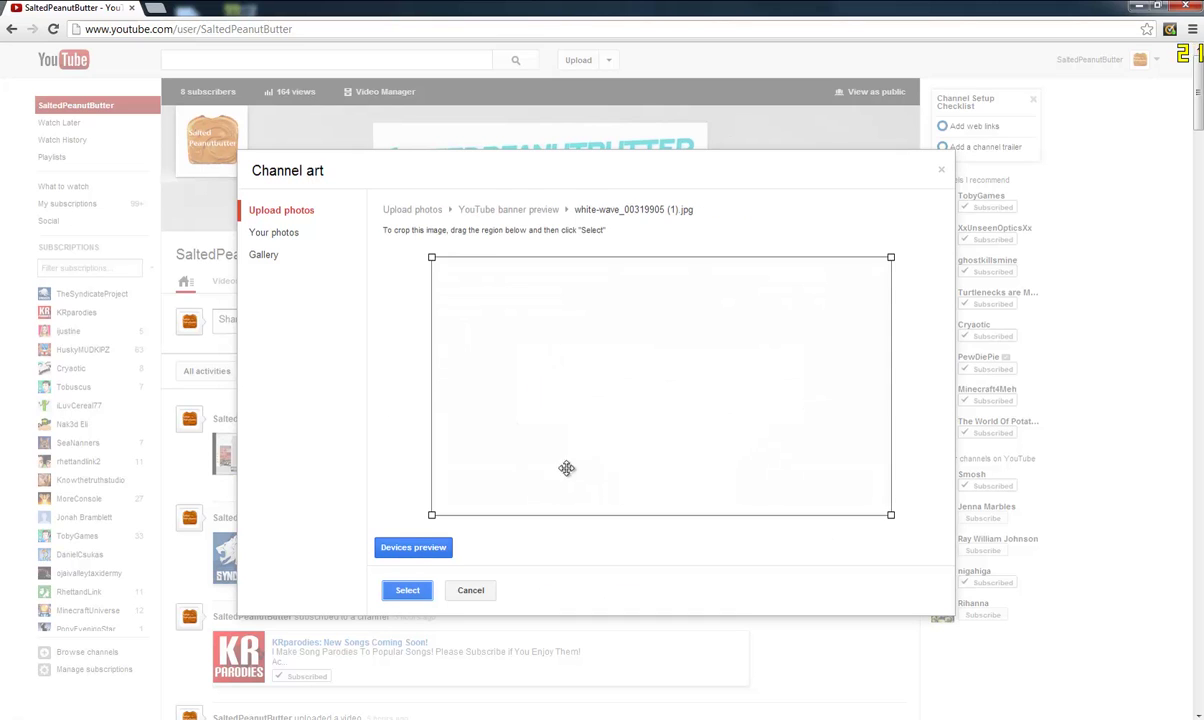
mouse_move(675, 400)
left_mouse_down()
mouse_move(675, 379)
mouse_move(675, 390)
left_mouse_up()
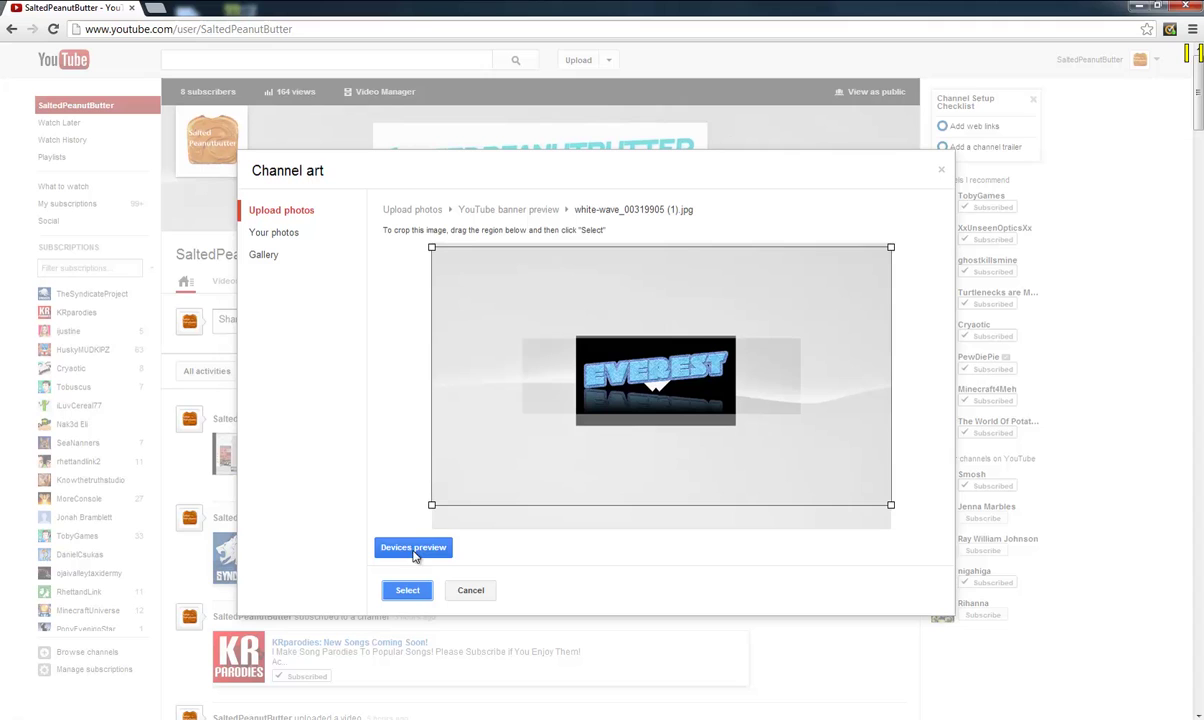
left_click(408, 591)
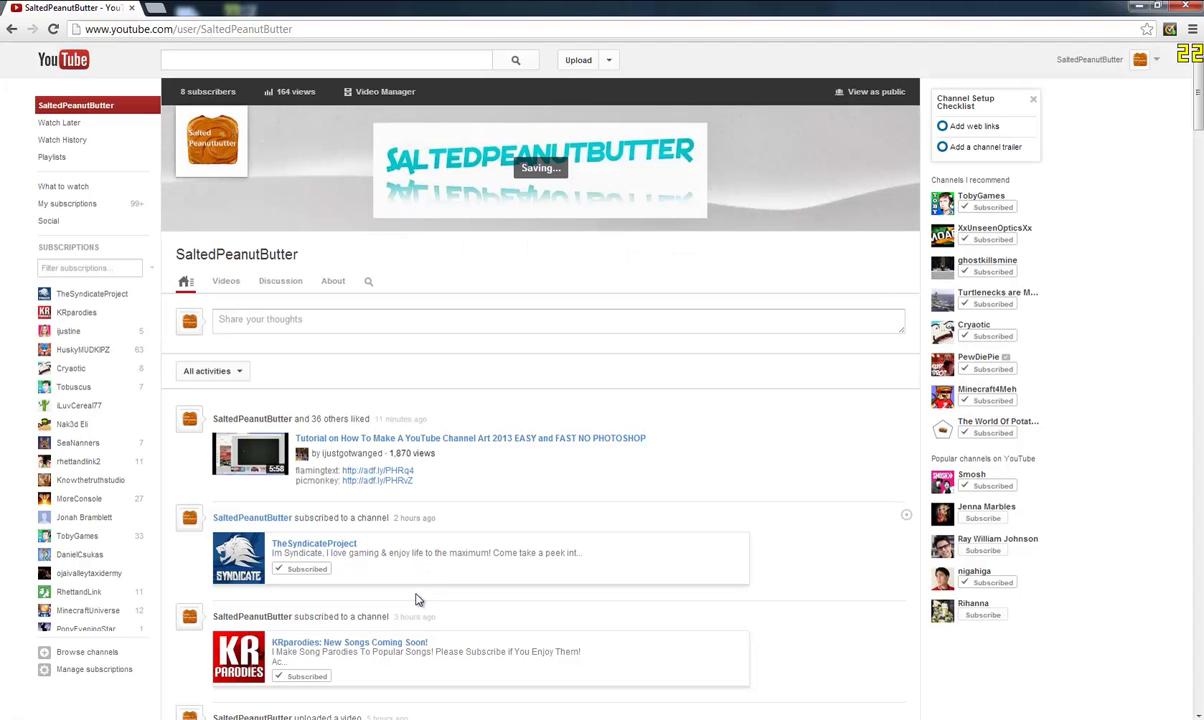